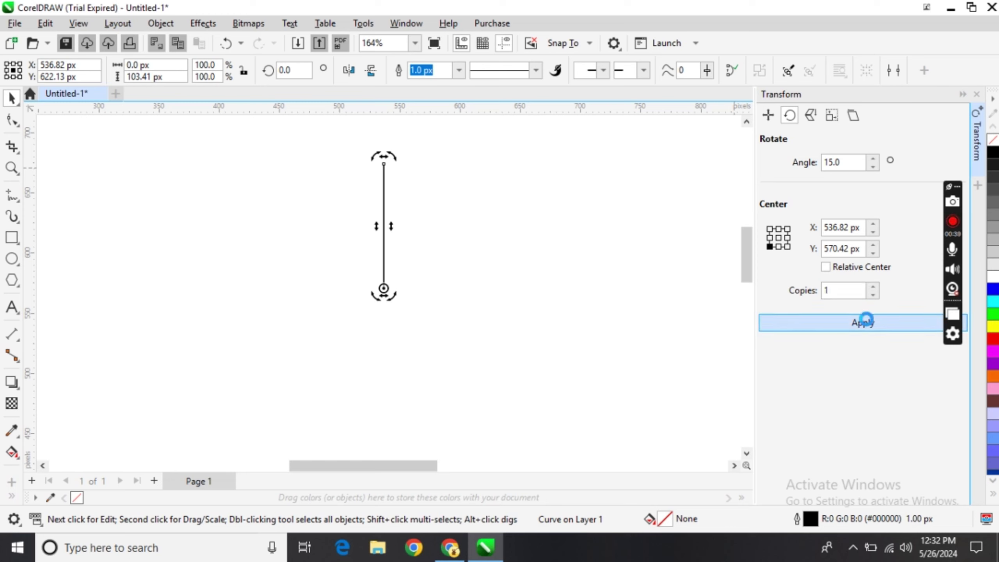
- Rotate-copy the vertical line about its lower end in 15° steps, one copy each time, until the lines complete a full circle
double_click(867, 321)
triple_click(866, 321)
double_click(866, 321)
double_click(867, 321)
triple_click(867, 321)
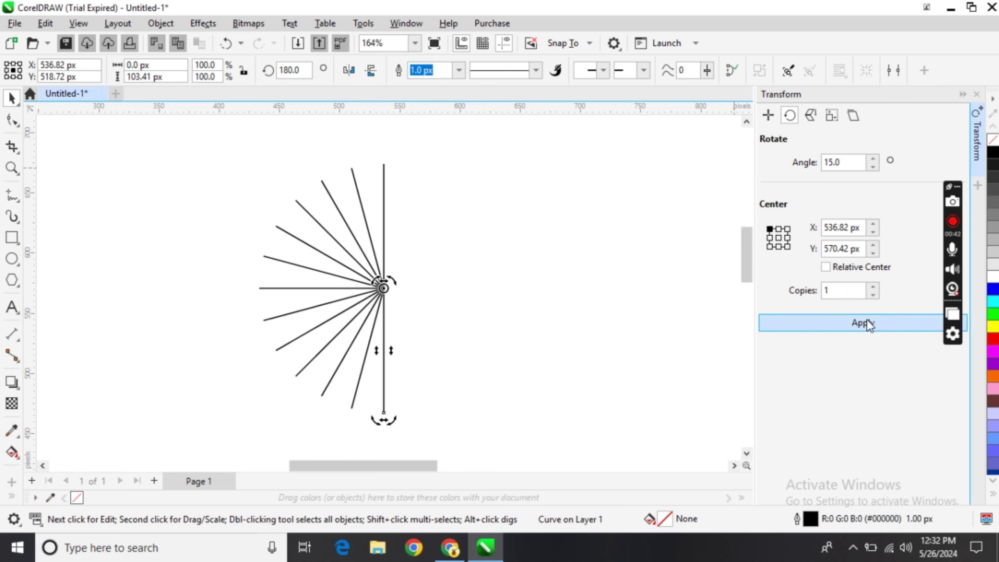
double_click(867, 321)
double_click(867, 321)
triple_click(866, 321)
triple_click(866, 321)
click(867, 321)
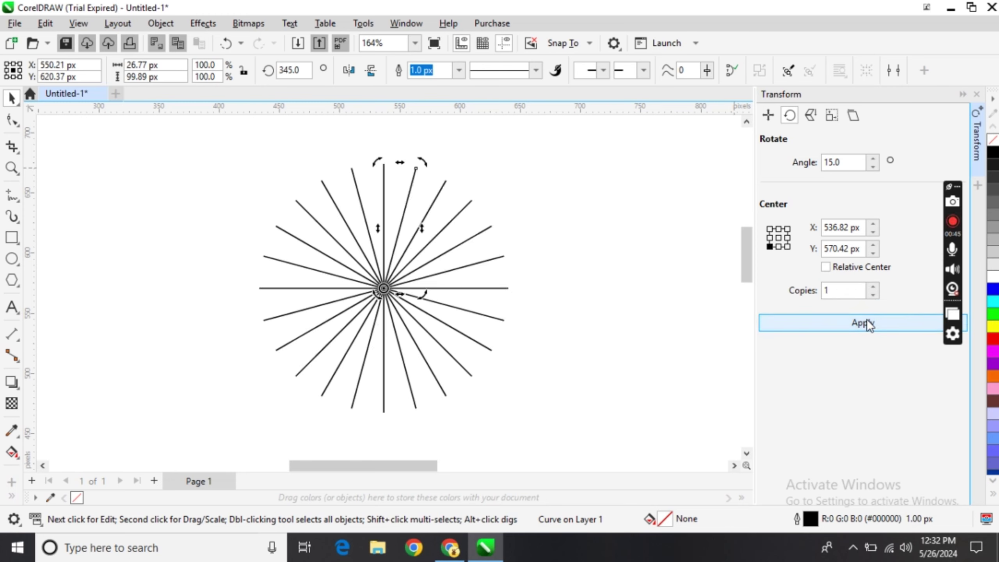
click(978, 95)
click(708, 270)
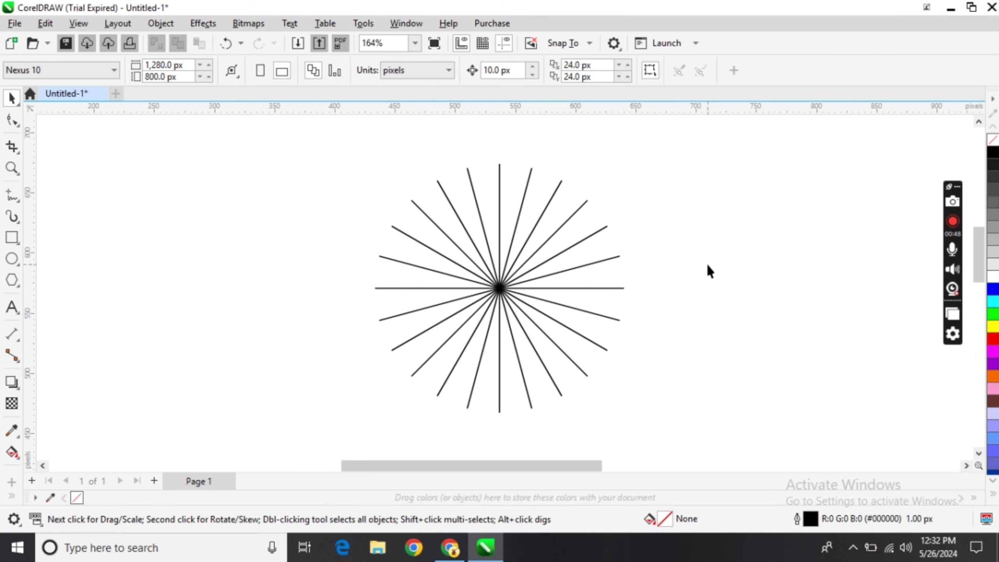
- Convert the upper vertical line to a curve and bend it into an S shape, bulging right near its outer end and left near the centre
click(499, 197)
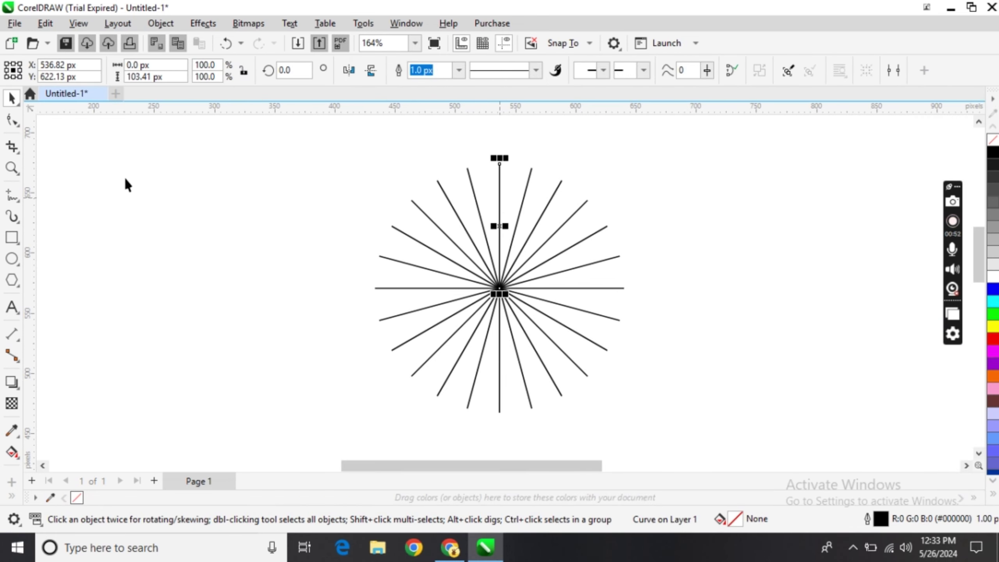
click(10, 121)
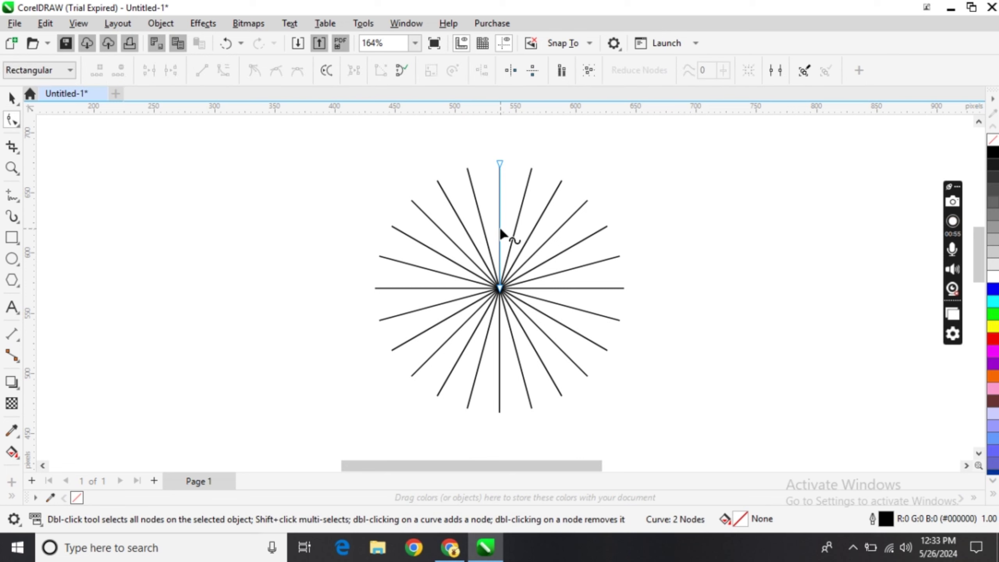
click(233, 69)
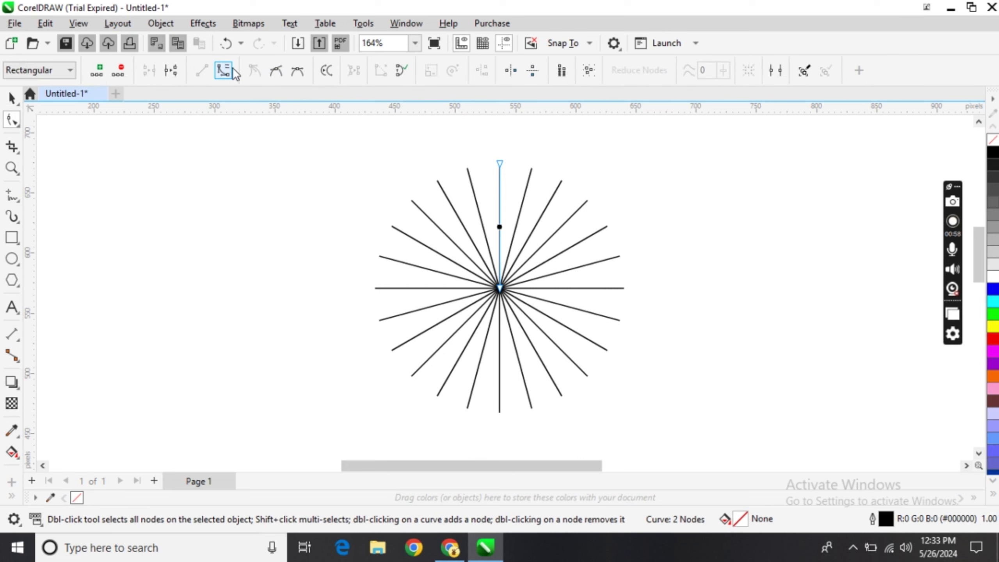
drag(500, 207, 543, 211)
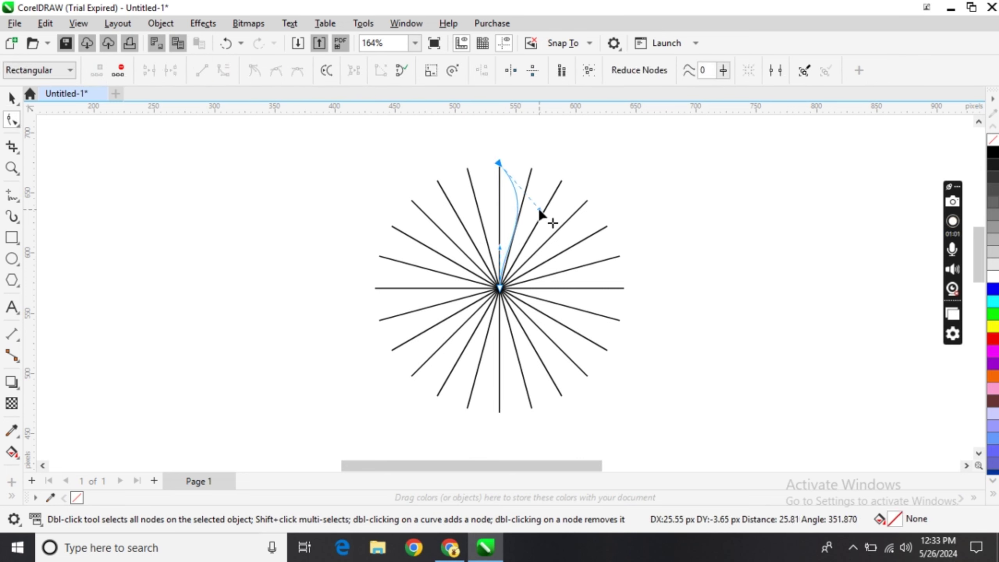
drag(501, 249, 484, 229)
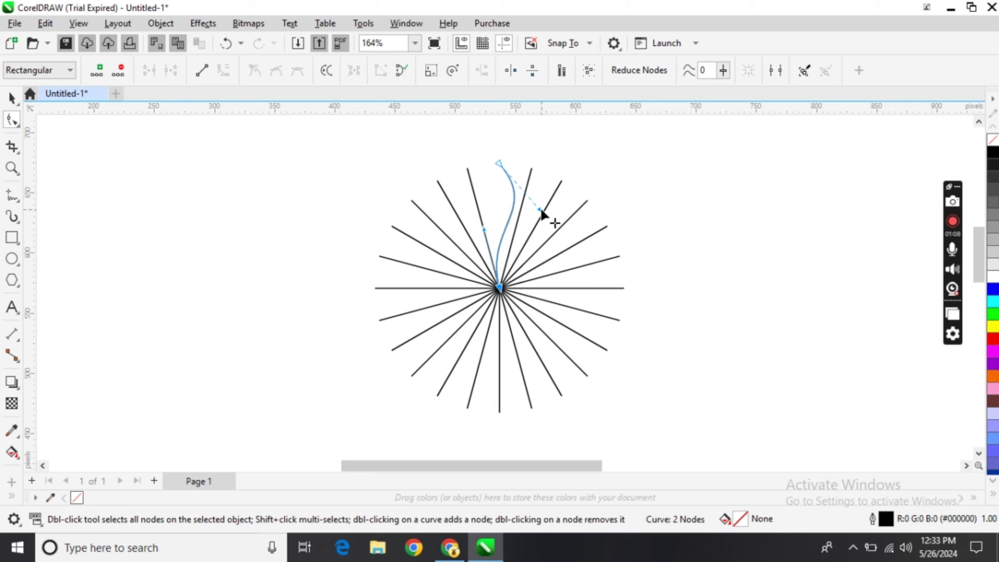
drag(542, 212, 558, 217)
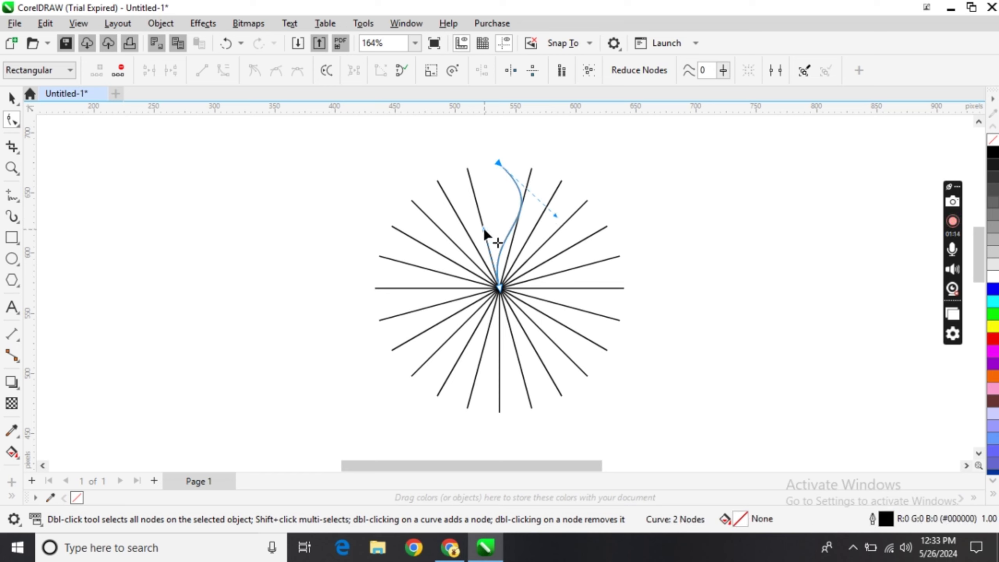
drag(483, 233, 479, 219)
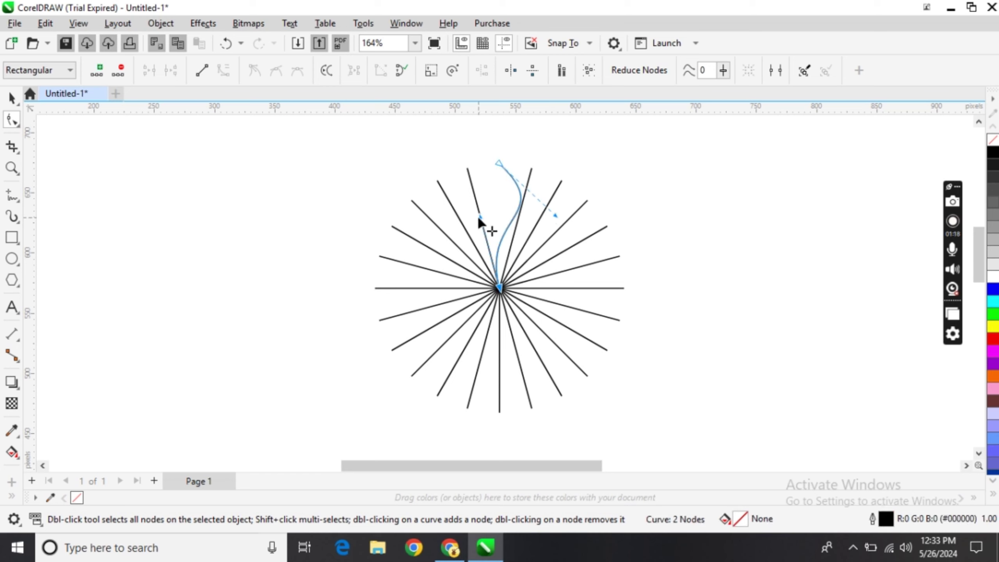
click(12, 98)
click(292, 215)
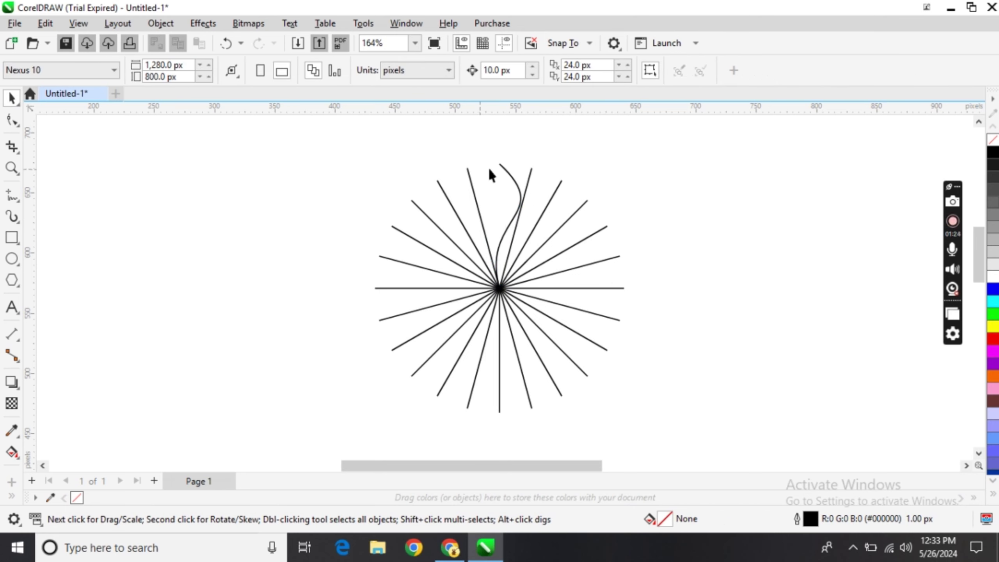
- Isolate the S-curve by deleting all the straight radial lines, and place the curve back in the middle of the drawing area
drag(507, 169, 707, 164)
key(Delete)
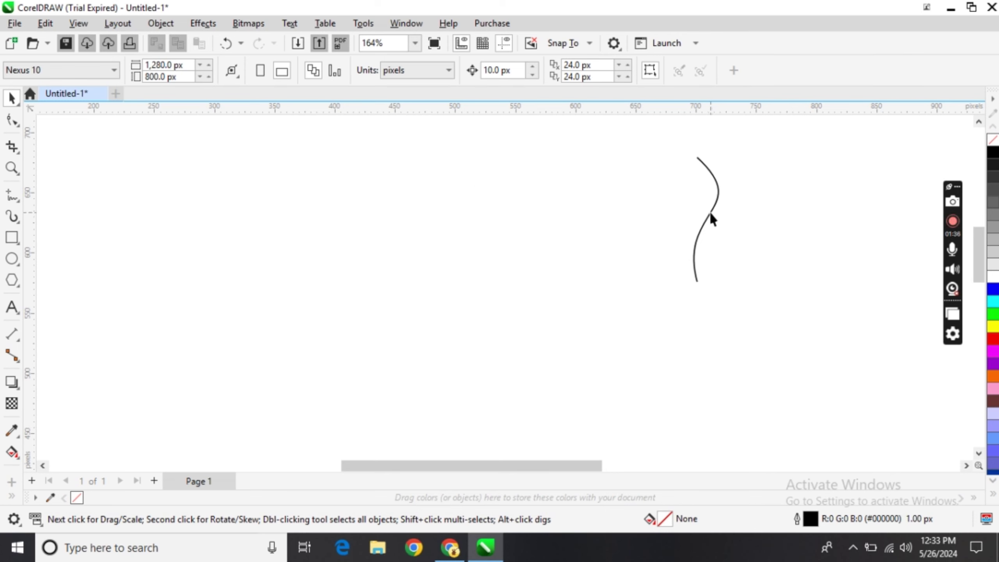
click(710, 218)
drag(710, 218, 518, 207)
click(518, 207)
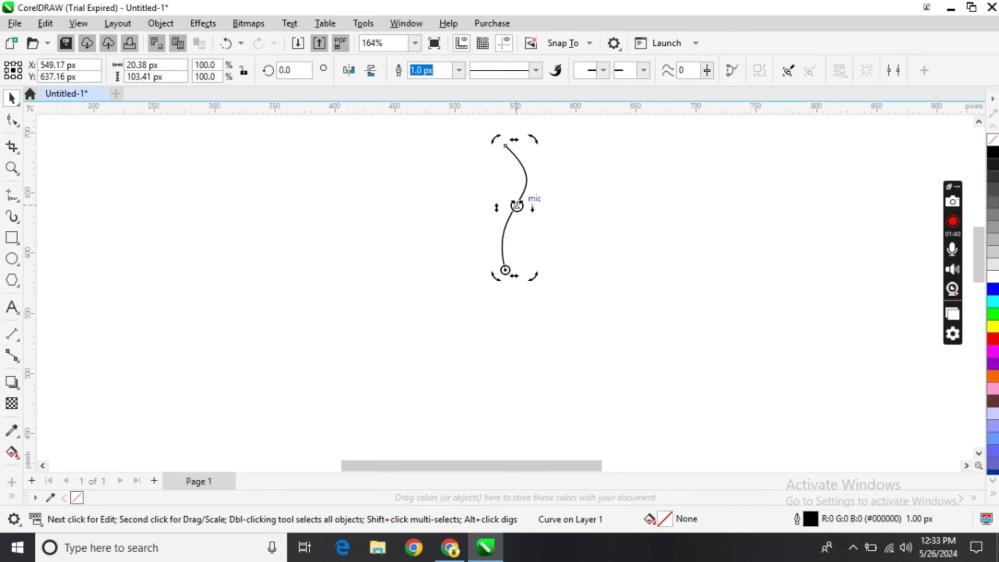
- Rotate-copy the S-curve about its lower end in 15° steps, one copy each time, until the curves form a complete pinwheel
click(407, 25)
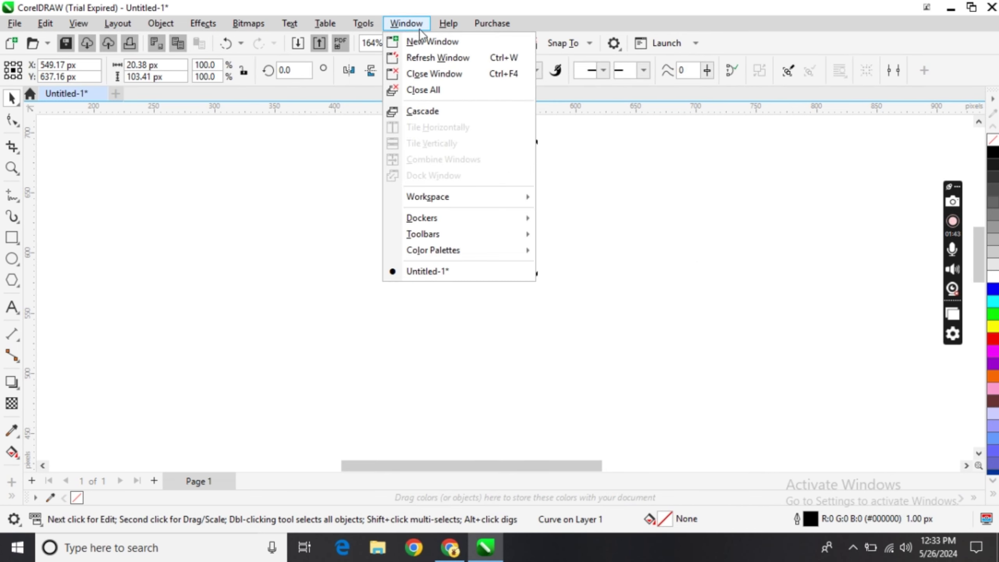
mouse_move(455, 219)
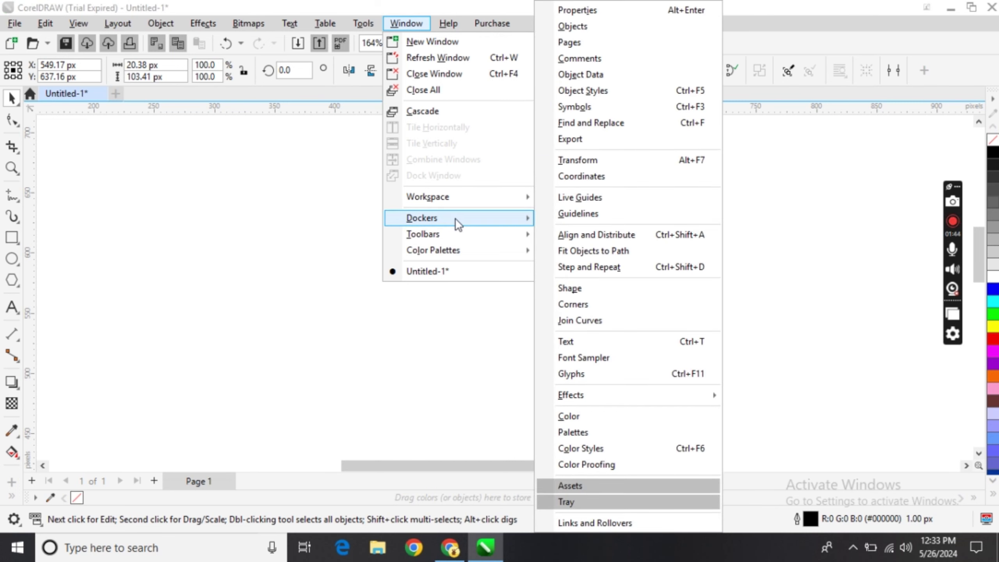
click(609, 159)
click(833, 162)
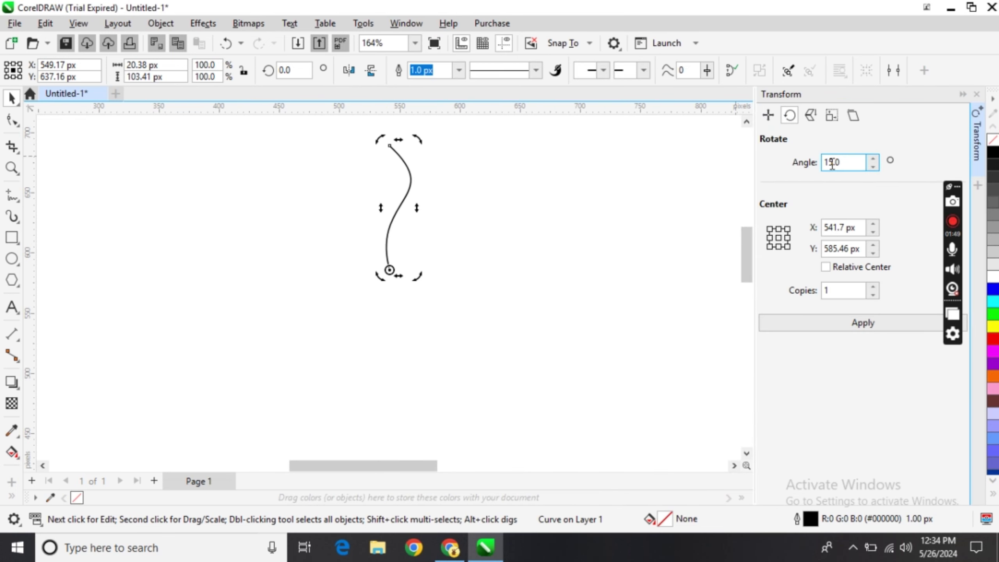
double_click(833, 162)
text(3)
click(834, 325)
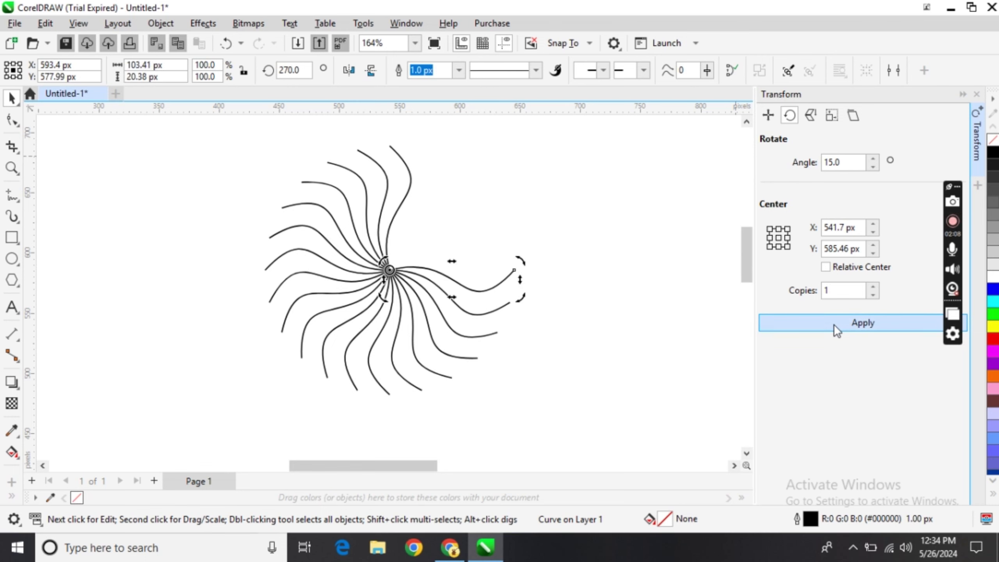
click(834, 324)
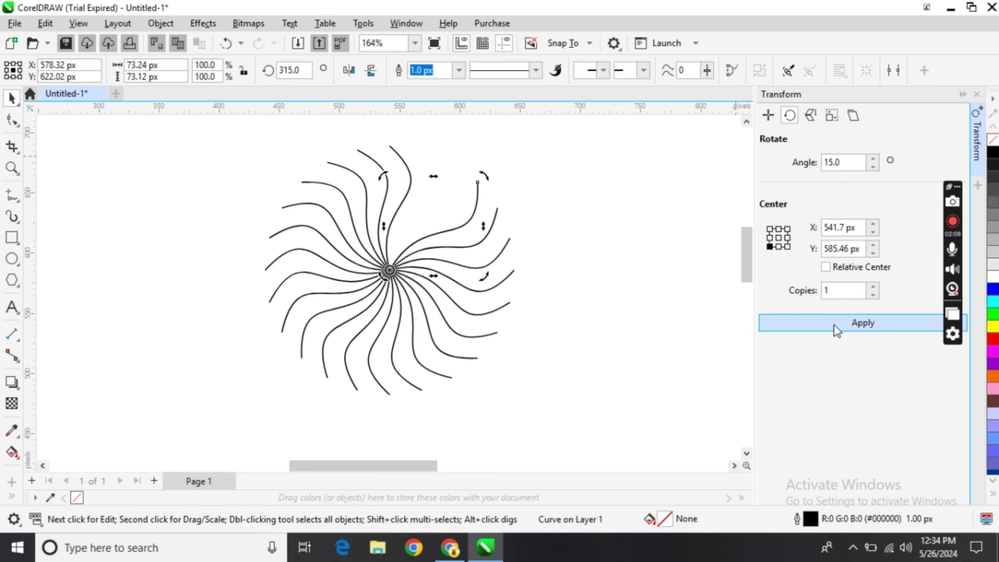
click(834, 324)
click(977, 94)
click(773, 190)
- Draw a circle about 165 px in diameter, centre it on the pinwheel and enlarge it to meet the outer ends of the curves
click(12, 259)
drag(190, 166, 323, 361)
key(space)
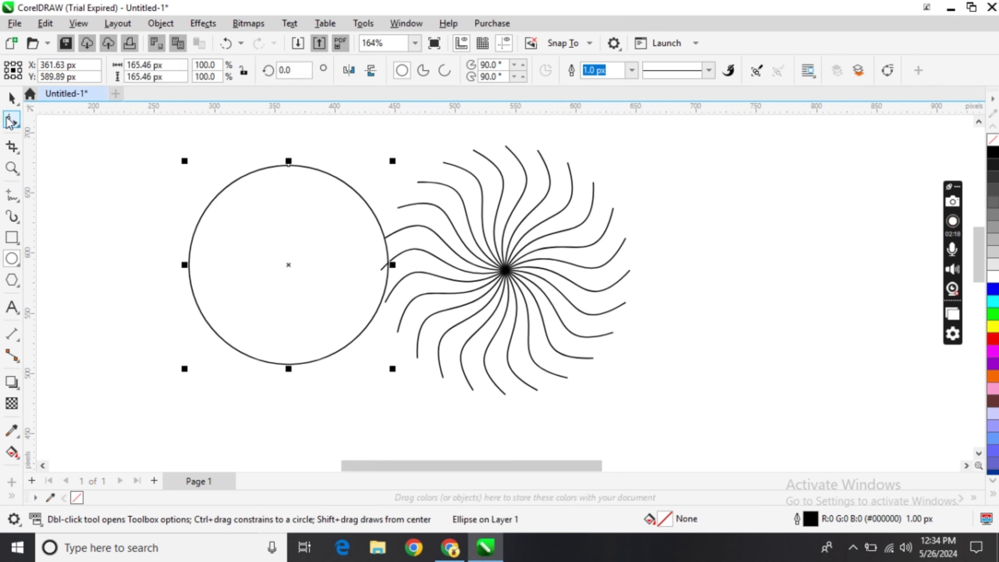
drag(290, 265, 508, 275)
drag(609, 375, 646, 397)
click(118, 198)
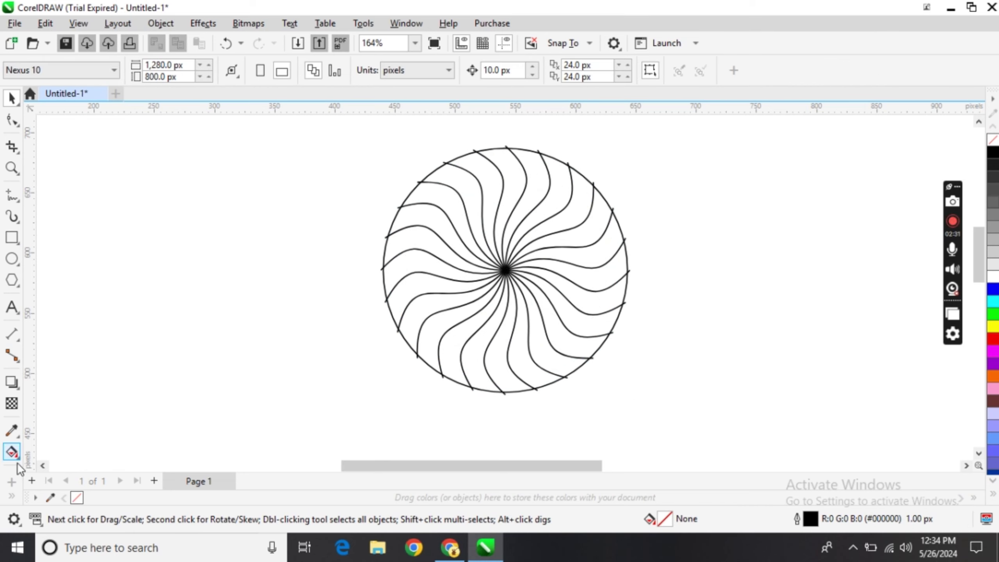
- Use Smart Fill to create a slate-blue shape without outline from the segment at the top of the pinwheel
click(12, 453)
click(59, 468)
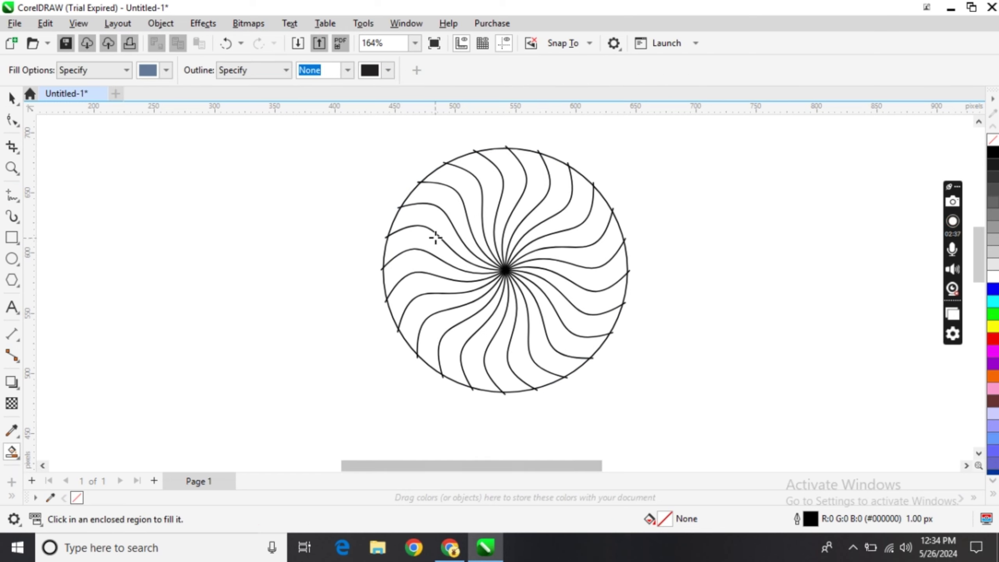
click(520, 181)
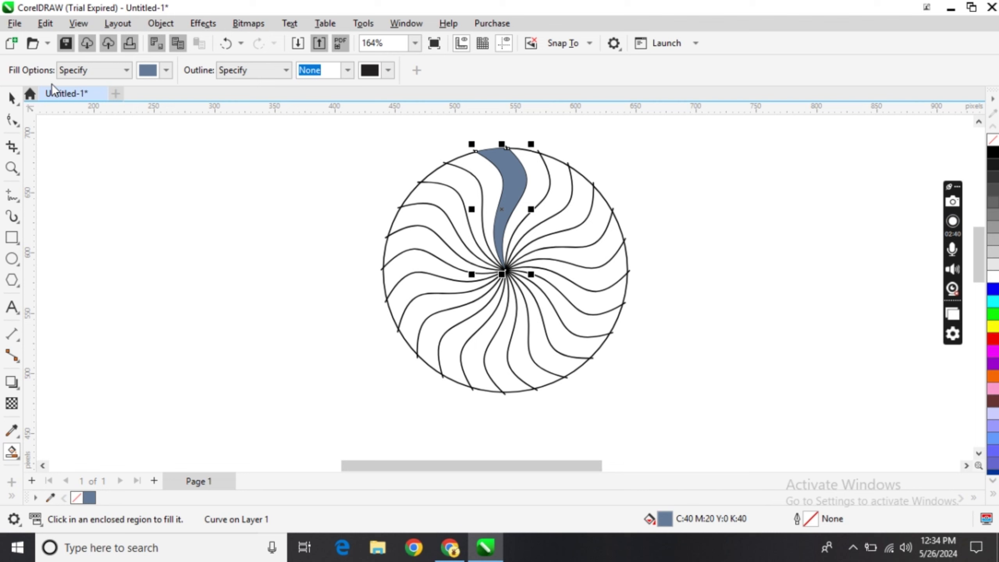
- Move the filled segment clear of the pinwheel and delete the circle and all the S-curves
click(16, 97)
drag(511, 172, 697, 174)
drag(354, 135, 636, 412)
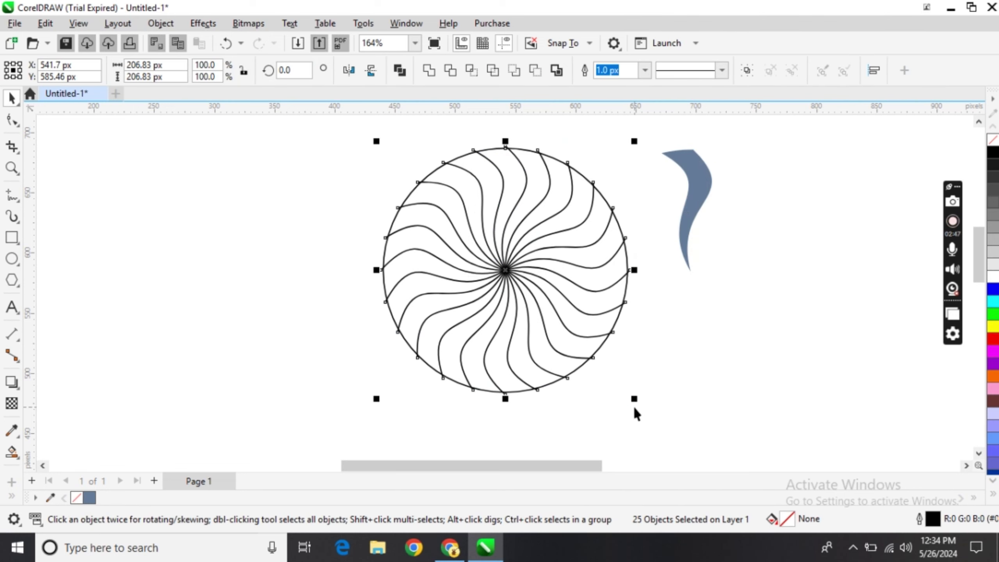
key(Delete)
- Move the filled segment back to the middle of the drawing area, with its rotation centre on its lower tip
click(691, 180)
drag(691, 180, 490, 271)
click(493, 181)
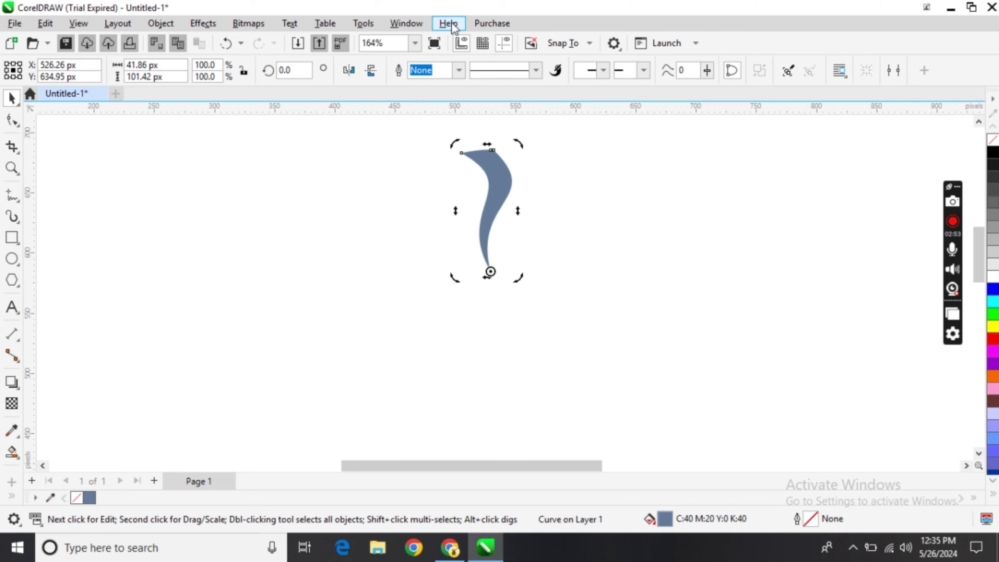
- Rotate-copy the blue segment about its lower tip in 30° steps, one copy each time, until the segments complete a full circle
click(406, 23)
mouse_move(444, 215)
click(578, 159)
click(864, 322)
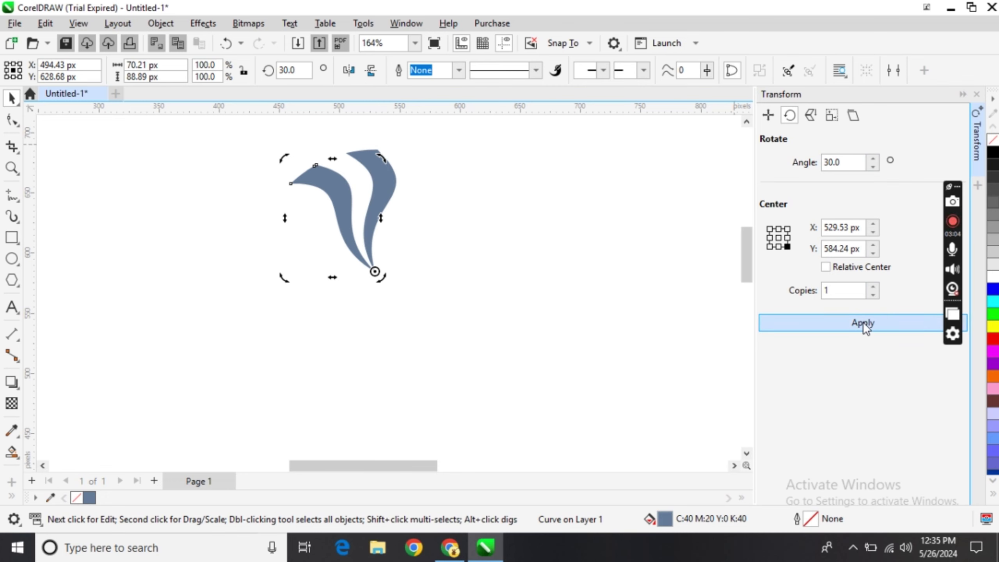
click(864, 322)
click(864, 322)
click(863, 322)
click(864, 322)
click(864, 322)
click(864, 322)
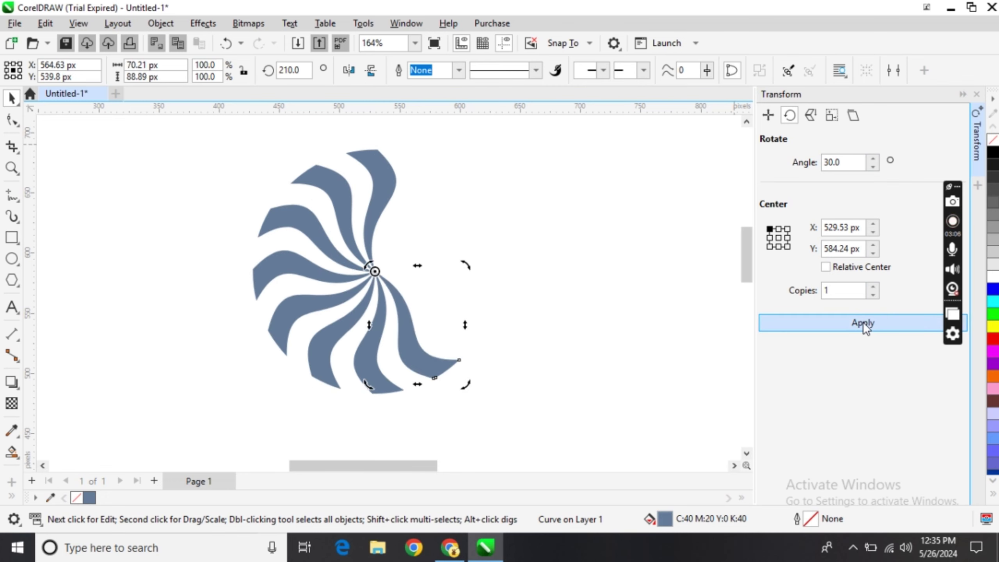
click(864, 322)
click(863, 322)
click(864, 322)
click(863, 323)
click(977, 94)
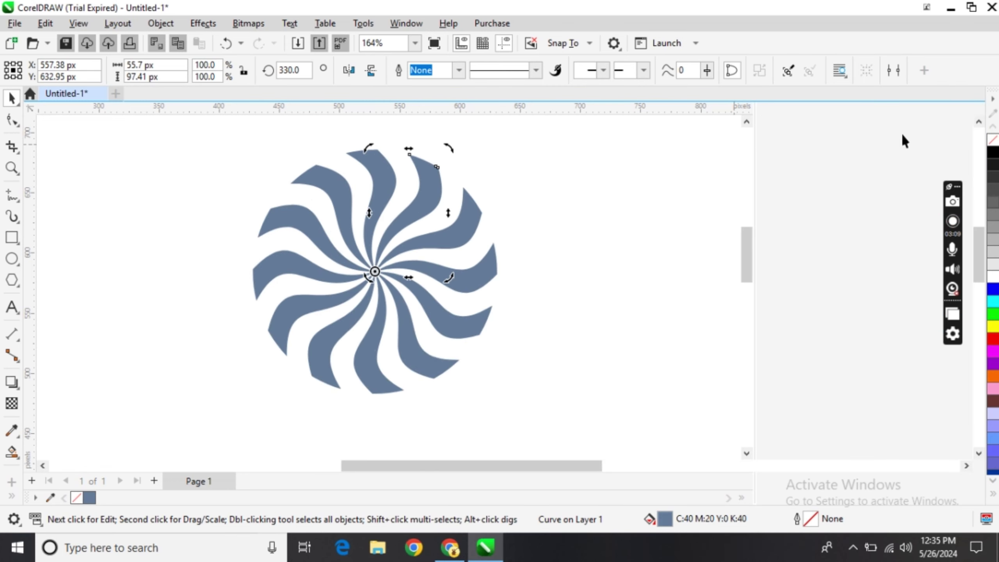
click(335, 132)
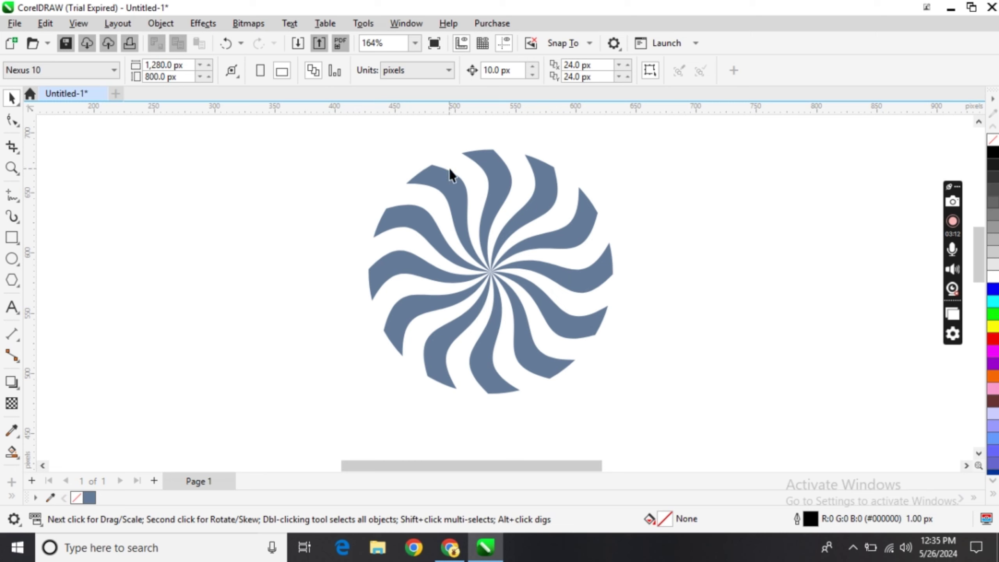
- Undo all the rotated copies back to the single blue segment
key(ctrl+z)
key(ctrl+z)
key(ctrl+z)
key(ctrl+z)
key(ctrl+z)
key(ctrl+z)
key(ctrl+z)
key(ctrl+z)
key(ctrl+z)
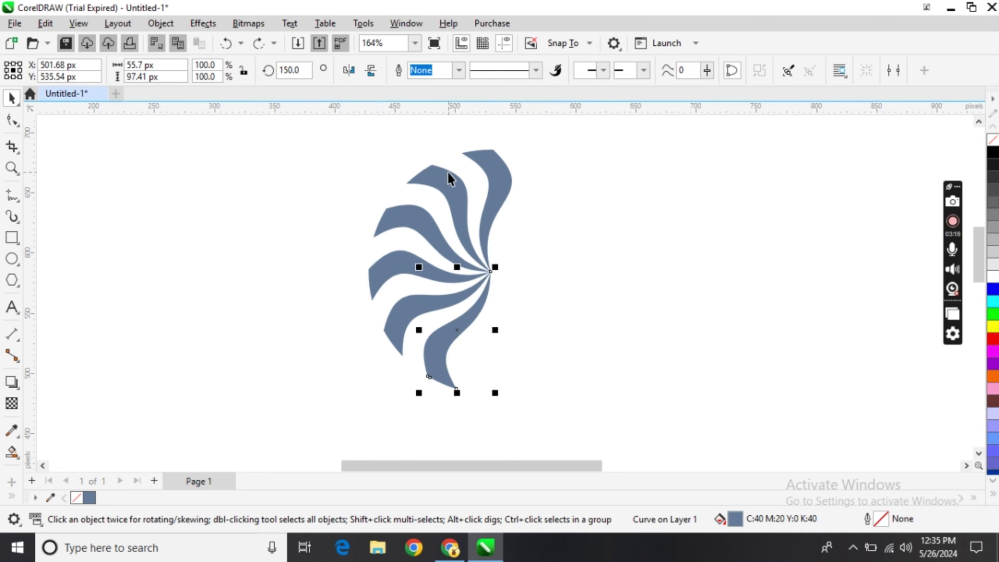
key(ctrl+z)
key(ctrl+z)
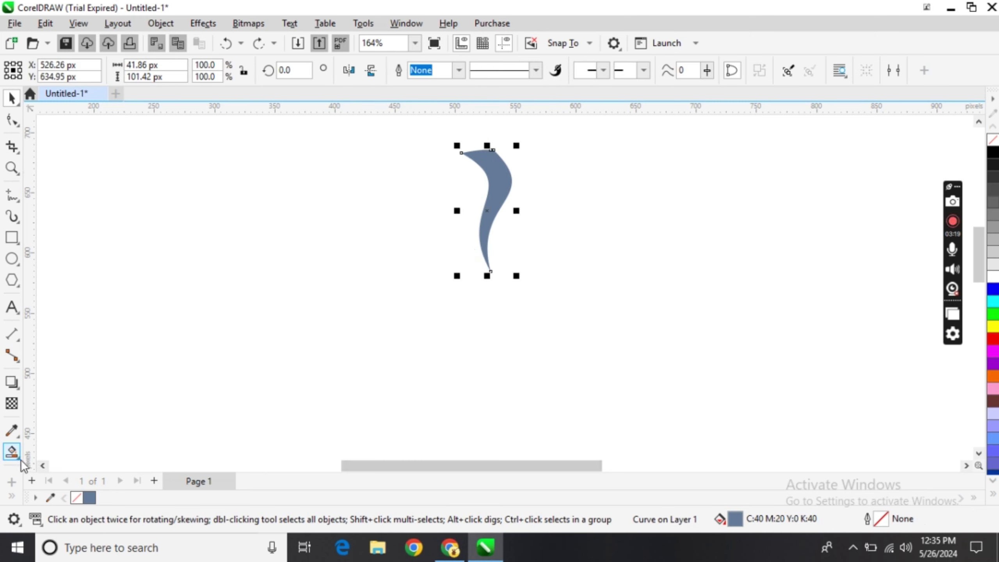
- Apply a linear fountain fill to the segment, from orange at its lower tip to yellow slightly above its upper edge
click(12, 452)
click(71, 457)
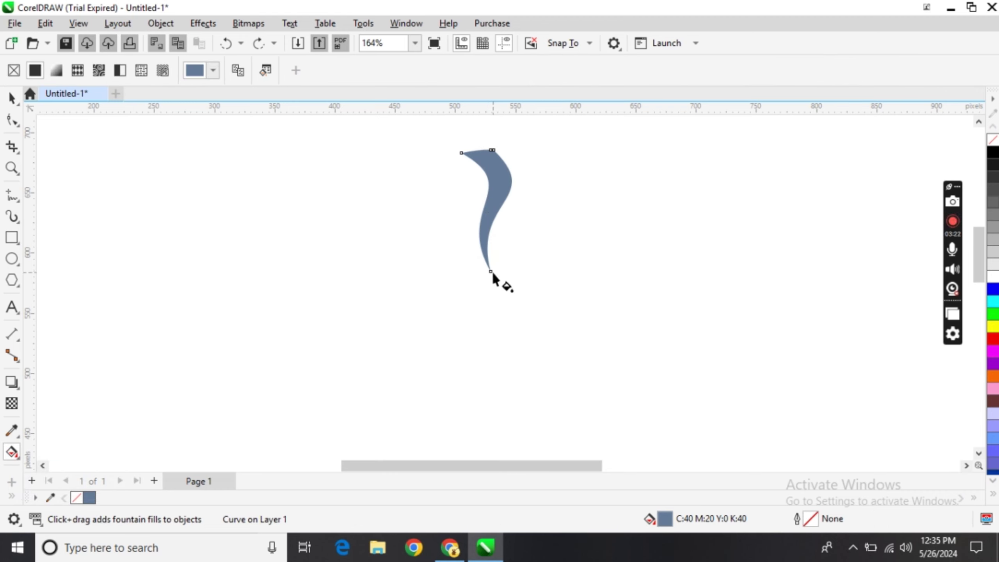
drag(492, 271, 494, 150)
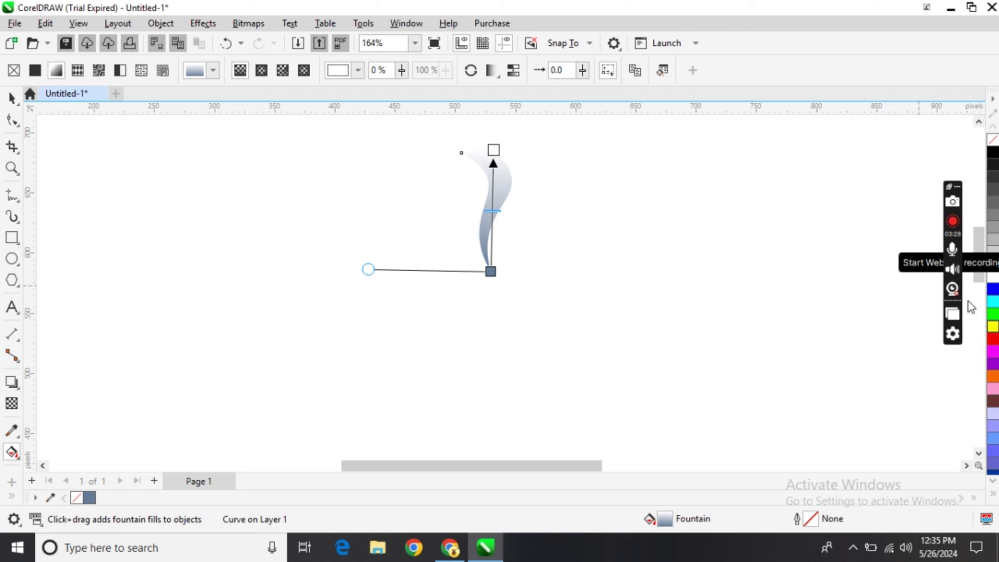
drag(993, 326, 494, 150)
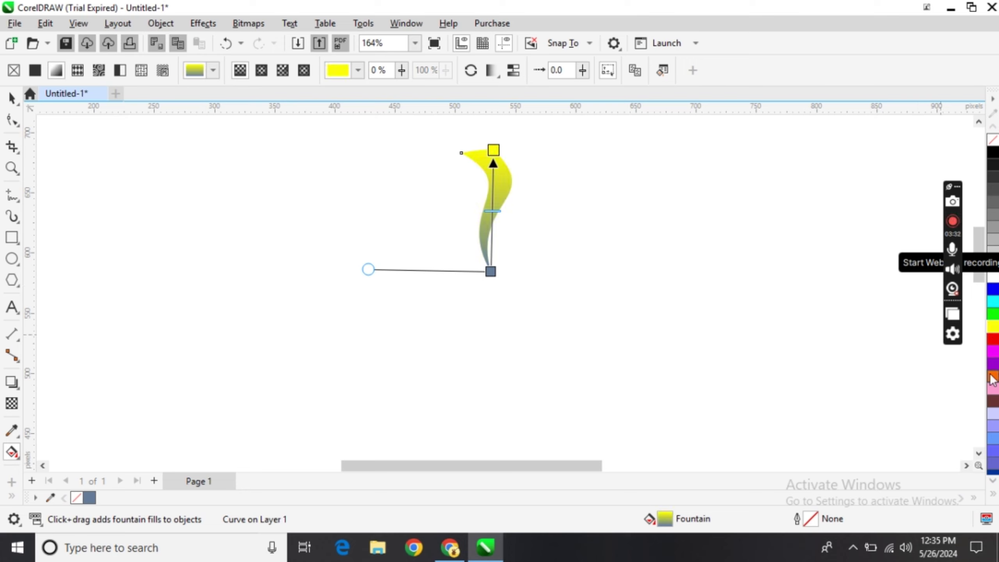
drag(493, 150, 492, 119)
- Rotate-copy the gradient segment about its lower tip in 30° steps, one copy each time, until the segments complete a full circle
click(11, 99)
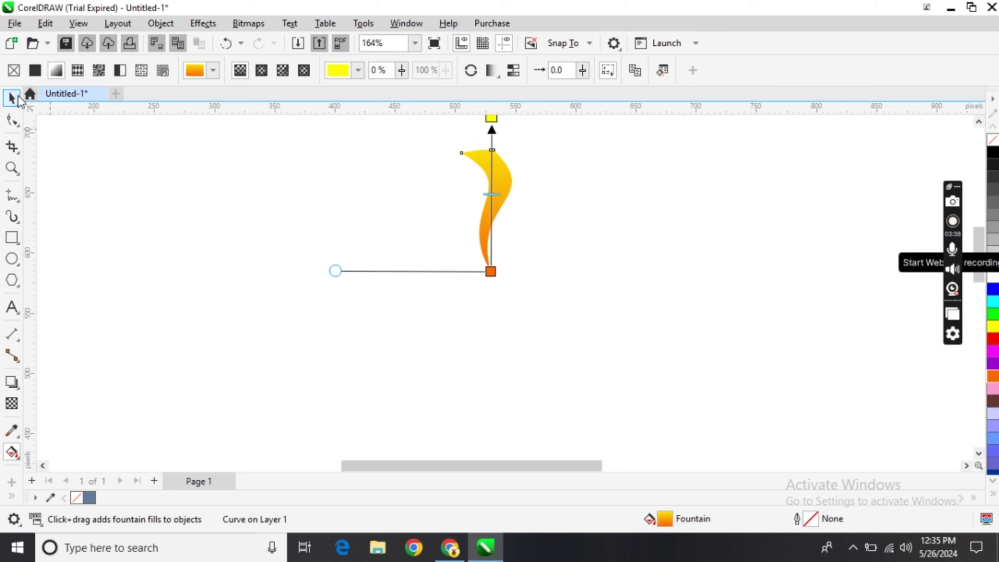
click(493, 185)
click(407, 23)
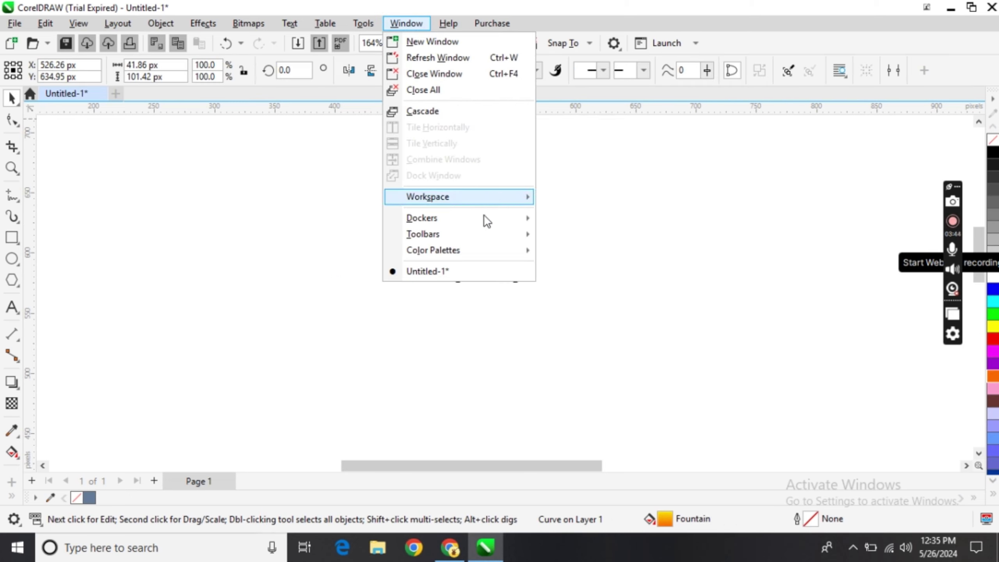
mouse_move(481, 218)
click(612, 155)
double_click(837, 161)
key(Tab)
click(858, 325)
click(858, 325)
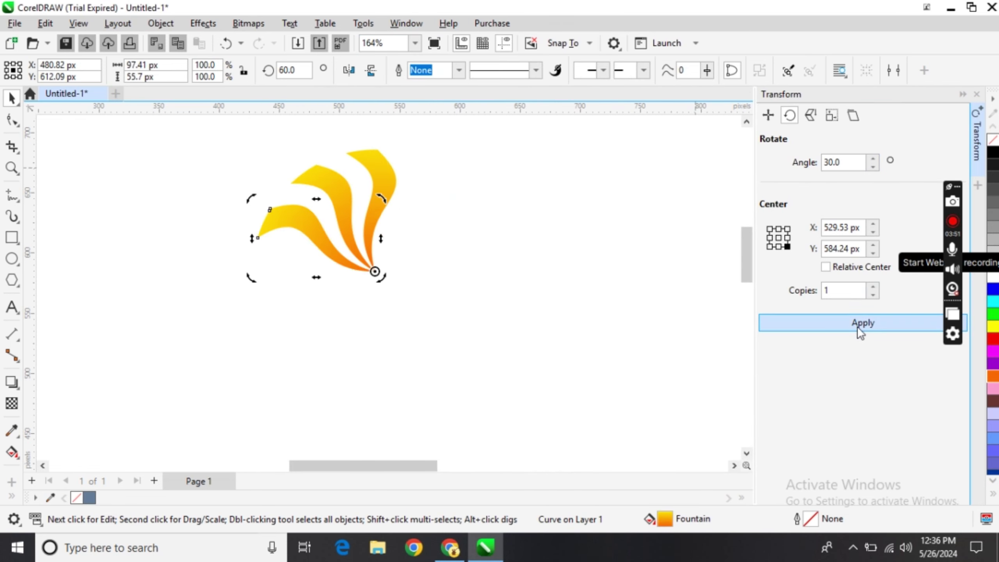
click(857, 326)
click(857, 326)
click(857, 326)
click(858, 327)
click(857, 326)
click(857, 326)
click(857, 326)
click(857, 326)
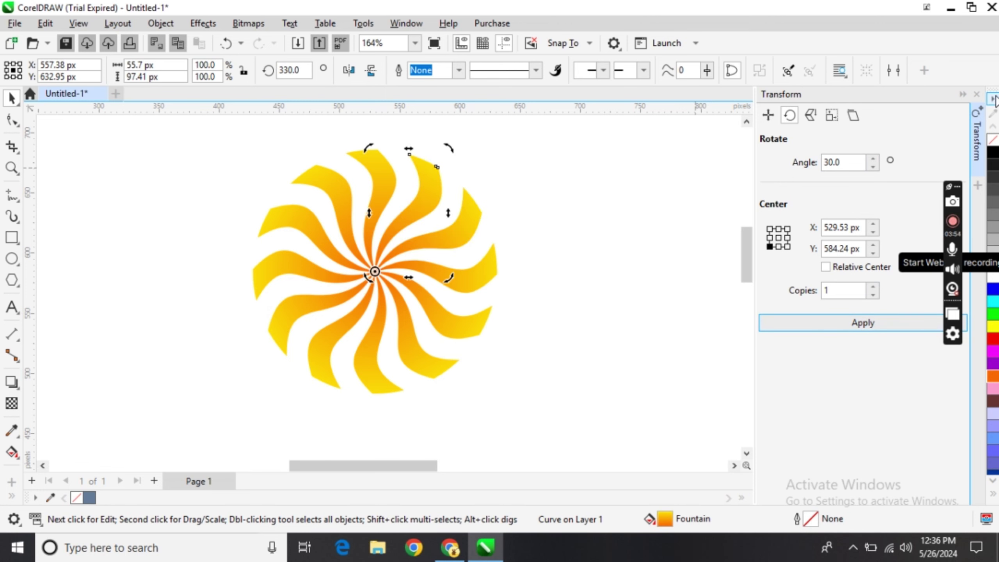
click(977, 94)
click(655, 195)
click(493, 168)
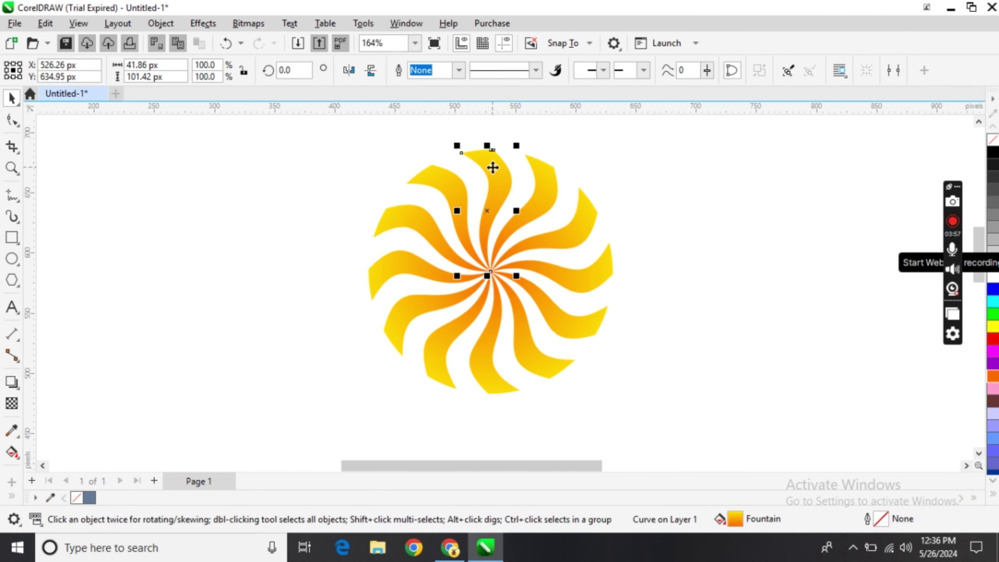
click(326, 147)
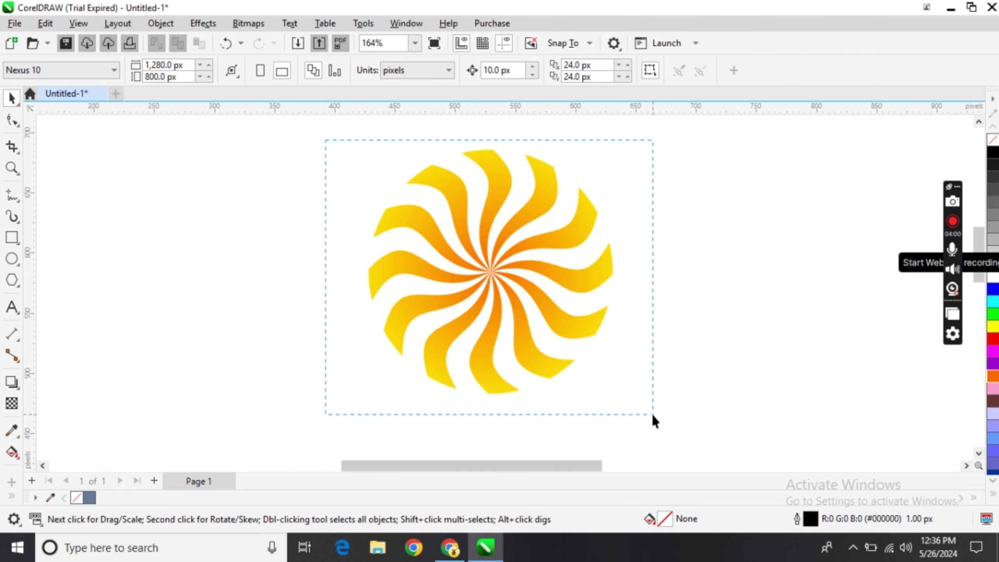
drag(653, 414, 652, 414)
click(710, 352)
- Duplicate the topmost segment, place the duplicate beside the swirl and mirror it so it curves the opposite way
click(487, 168)
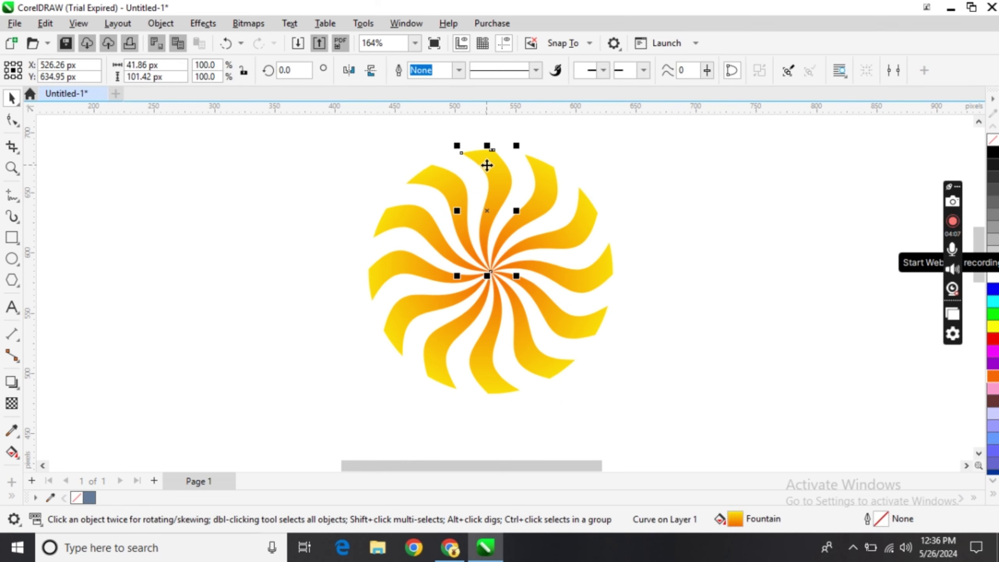
key(ctrl+d)
drag(519, 136, 696, 205)
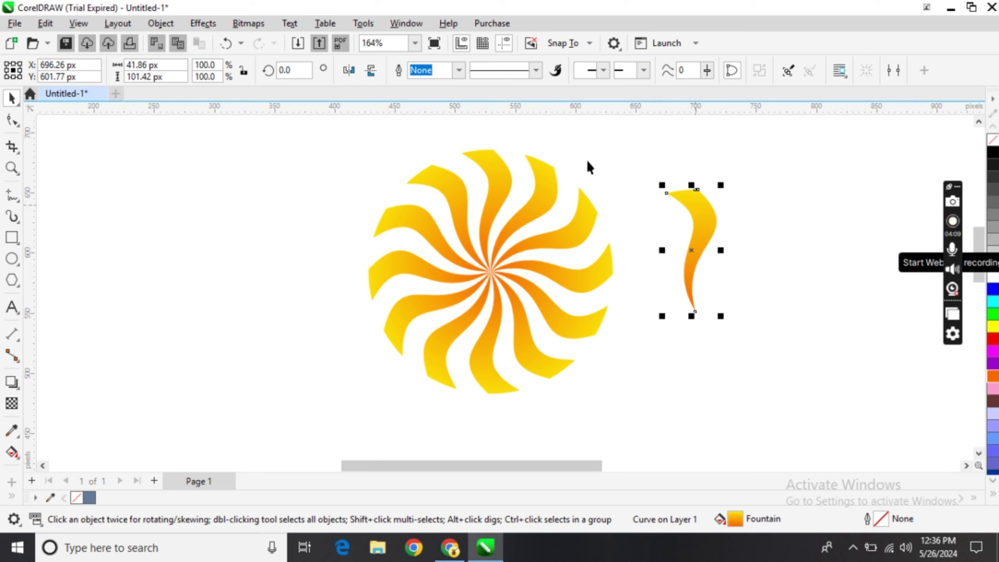
click(367, 76)
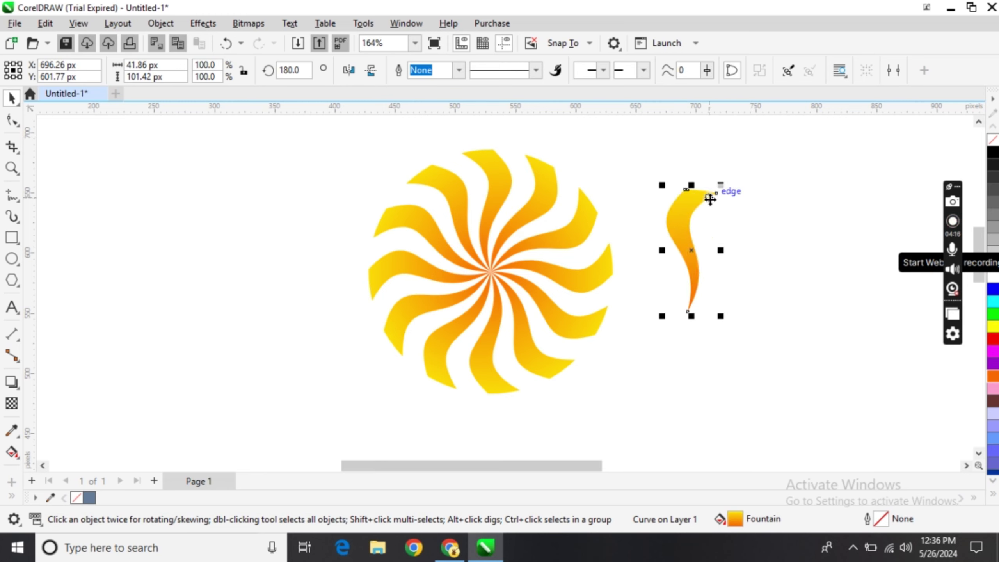
- Place the mirrored segment's upper corner on the top segment's upper edge and rotate it about that corner until its tip reaches the swirl's centre
drag(717, 190, 495, 150)
click(495, 150)
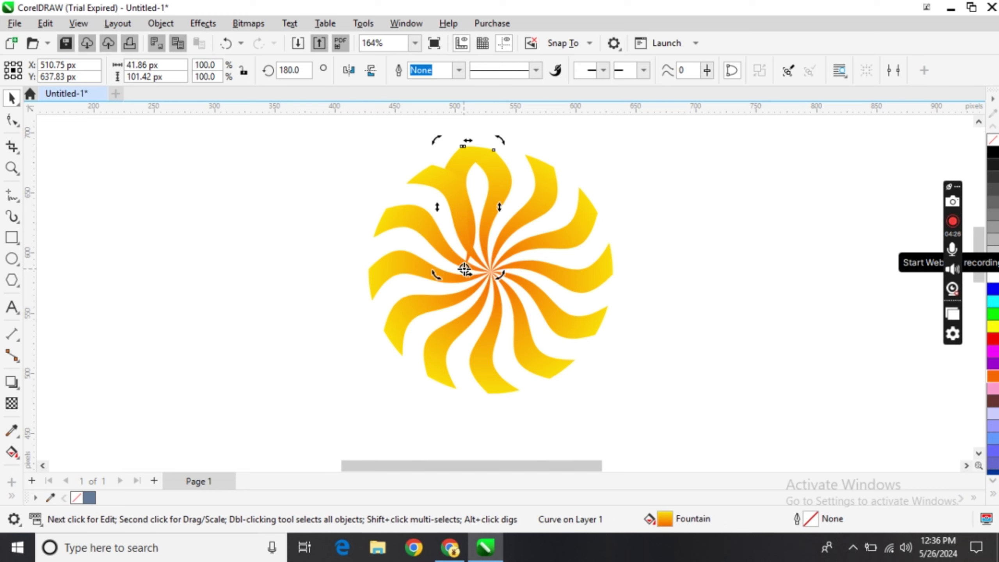
drag(465, 269, 490, 150)
key(ctrl+z)
mouse_move(431, 277)
mouse_down()
mouse_move(459, 277)
mouse_move(448, 277)
mouse_up()
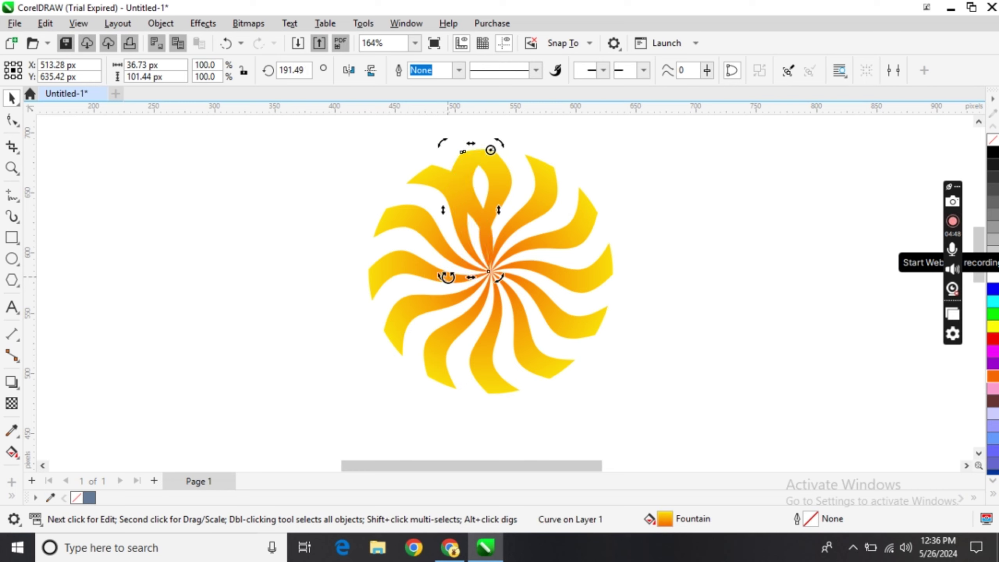
- Reshape the mirrored segment by moving its lower tip node about 1.5 px onto the swirl's centre
key(F10)
scroll(511, 284, up, 4)
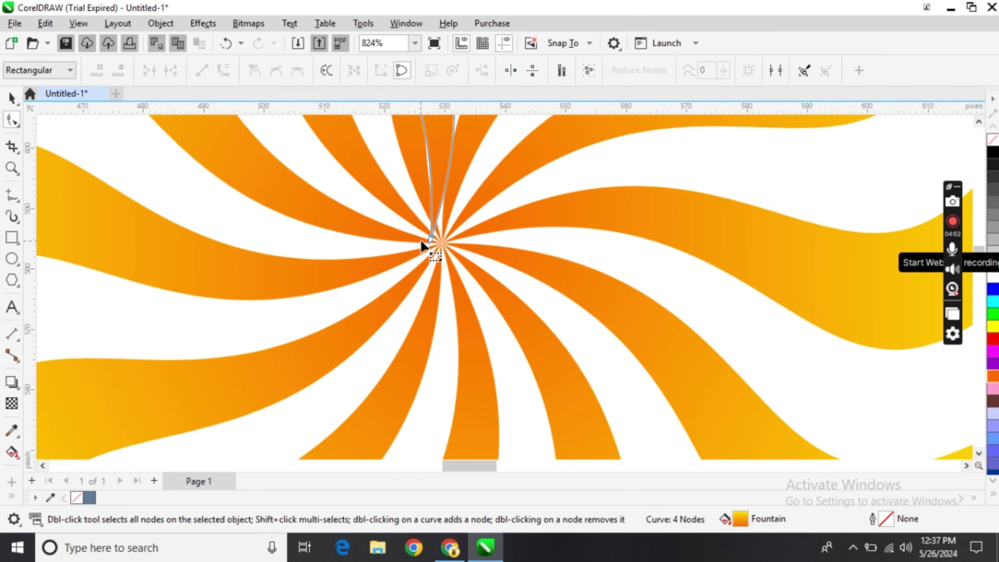
drag(431, 241, 439, 240)
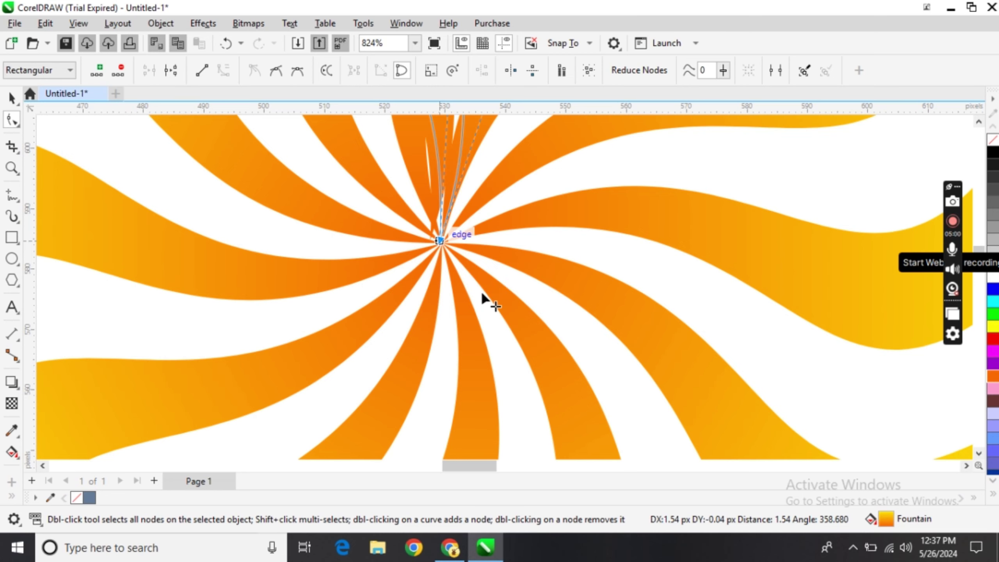
scroll(481, 290, down, 4)
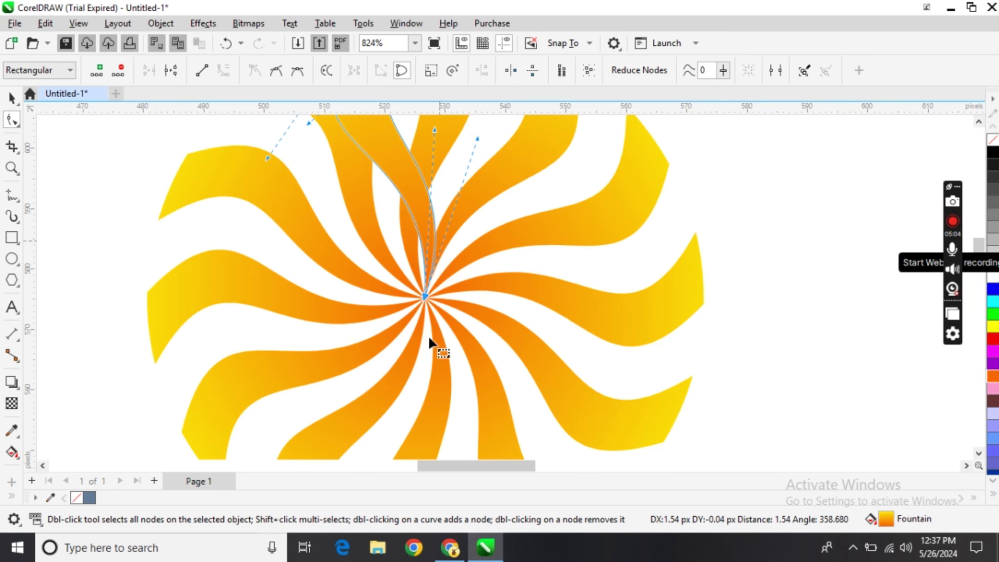
scroll(448, 334, down, 3)
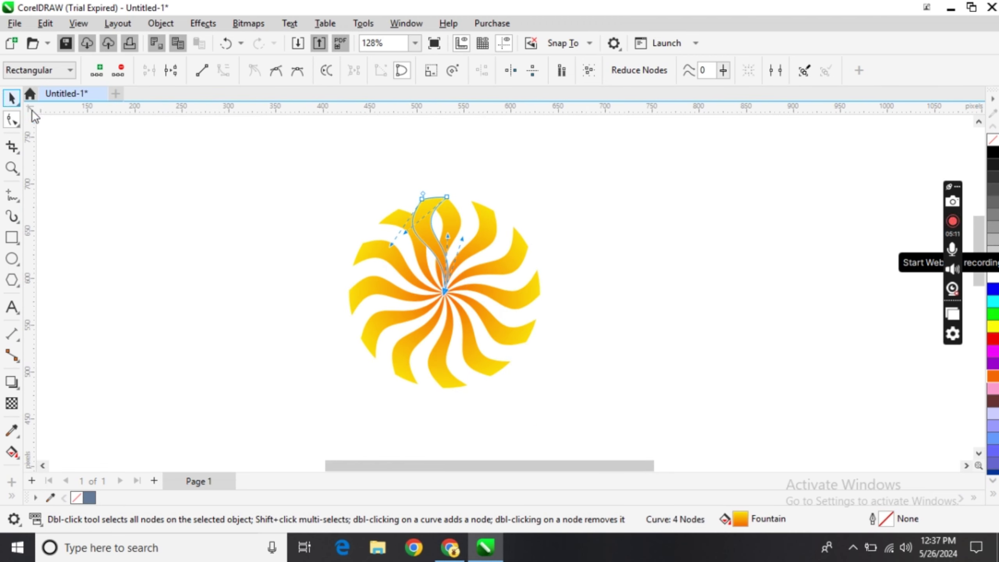
scroll(126, 157, up, 2)
drag(979, 229, 980, 244)
scroll(905, 240, down, 1)
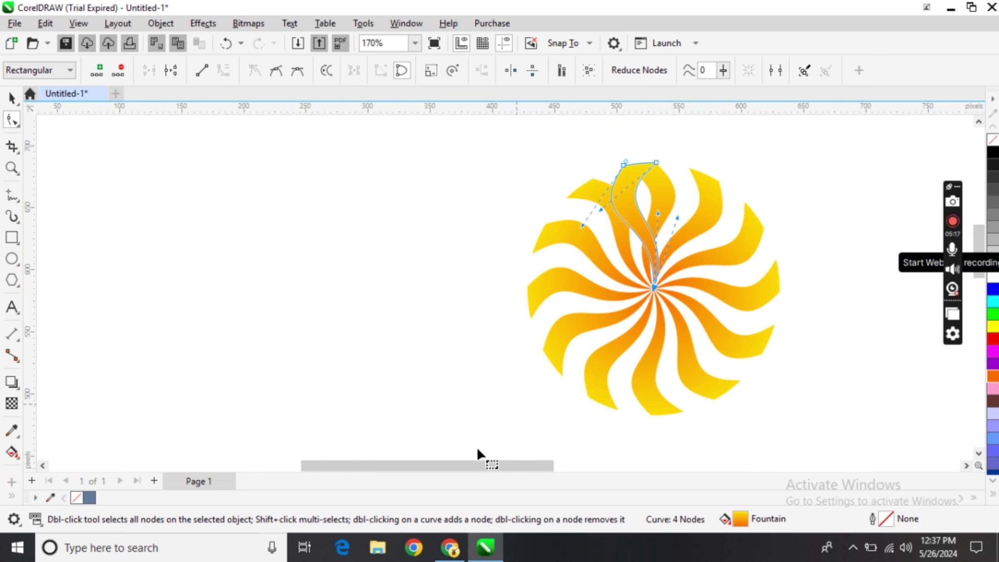
drag(476, 466, 519, 465)
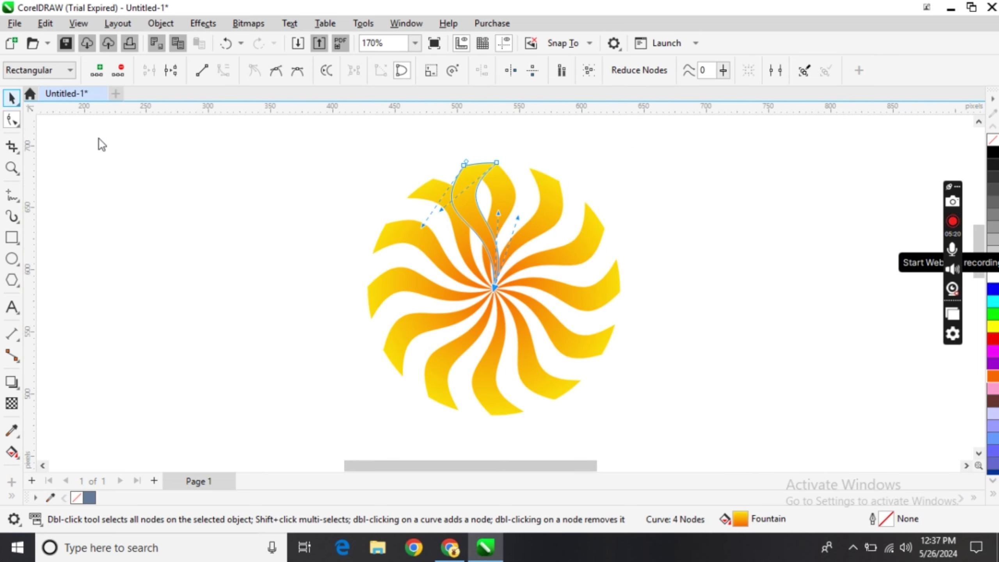
click(10, 98)
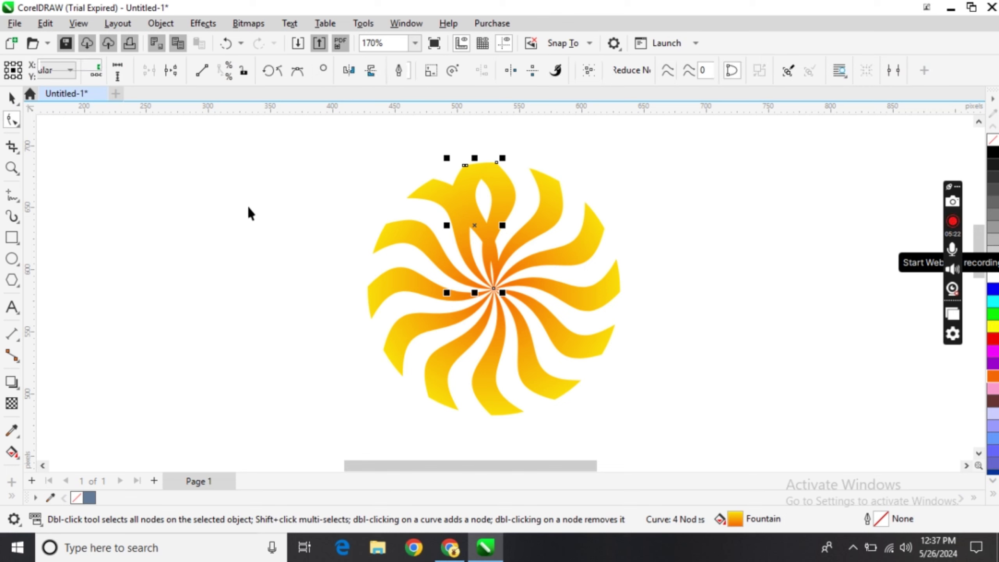
- Reverse the mirrored segment's fountain fill to yellow at the tip and orange above its upper edge, shifting the midpoint towards the orange end
click(12, 453)
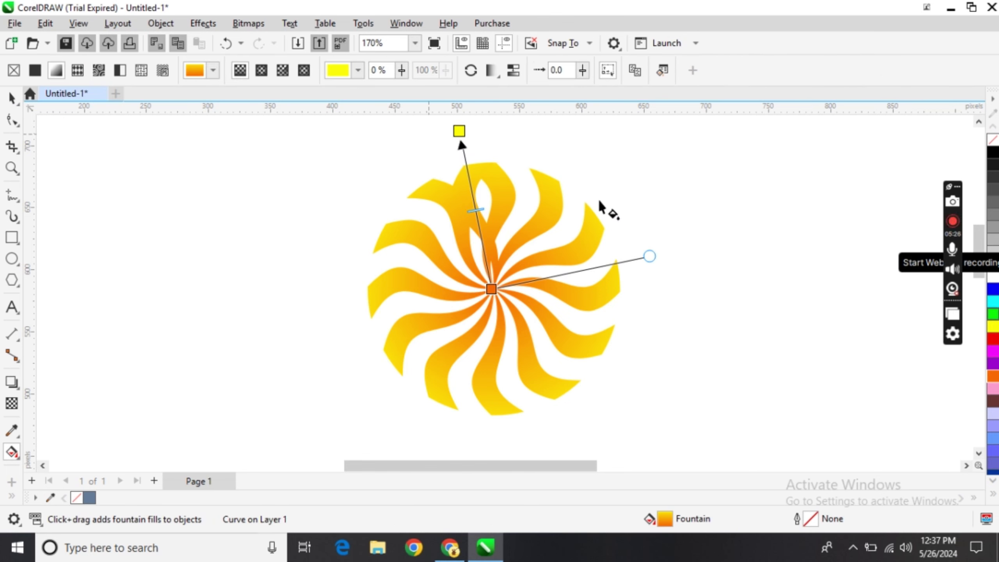
drag(993, 326, 476, 143)
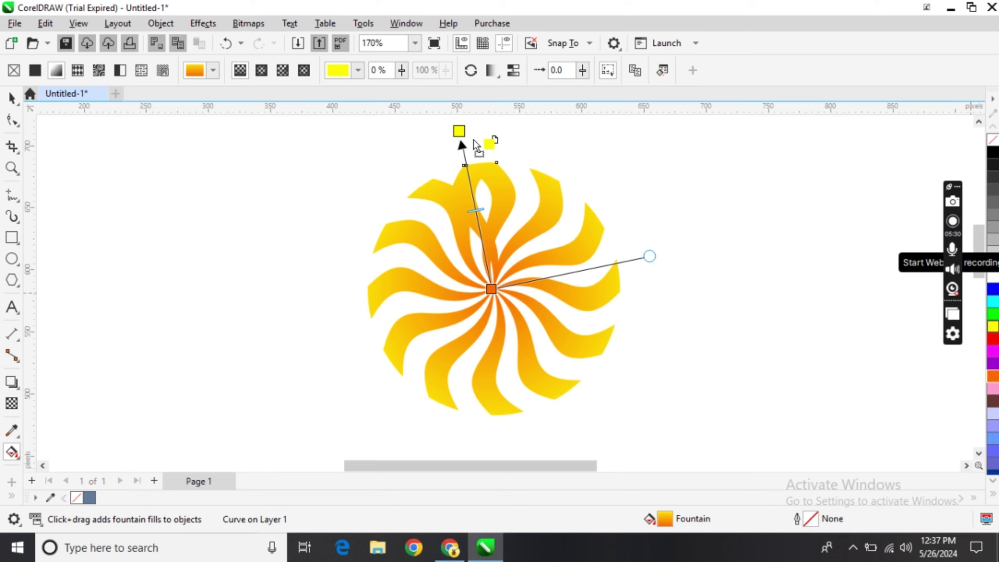
drag(483, 279, 490, 291)
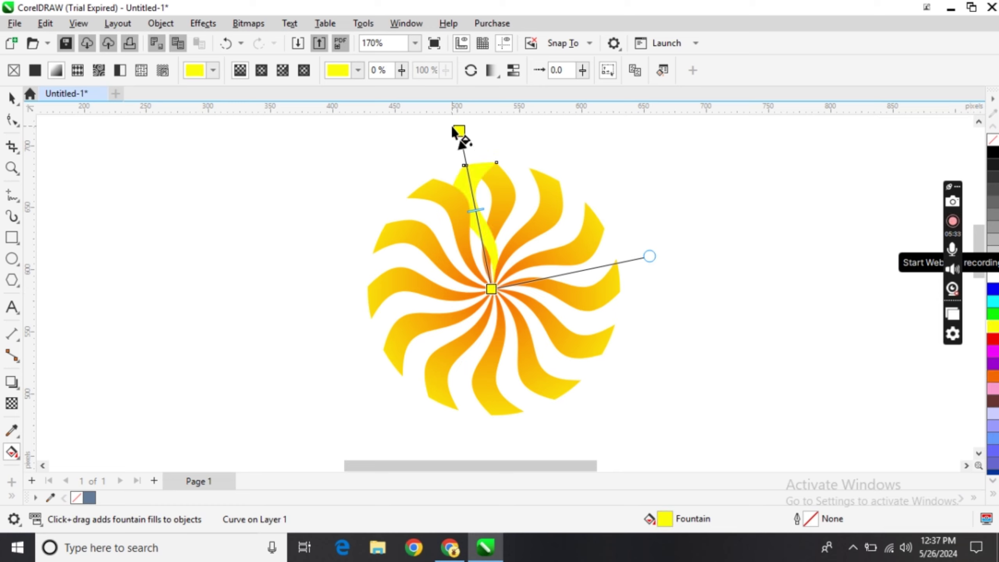
drag(458, 130, 463, 166)
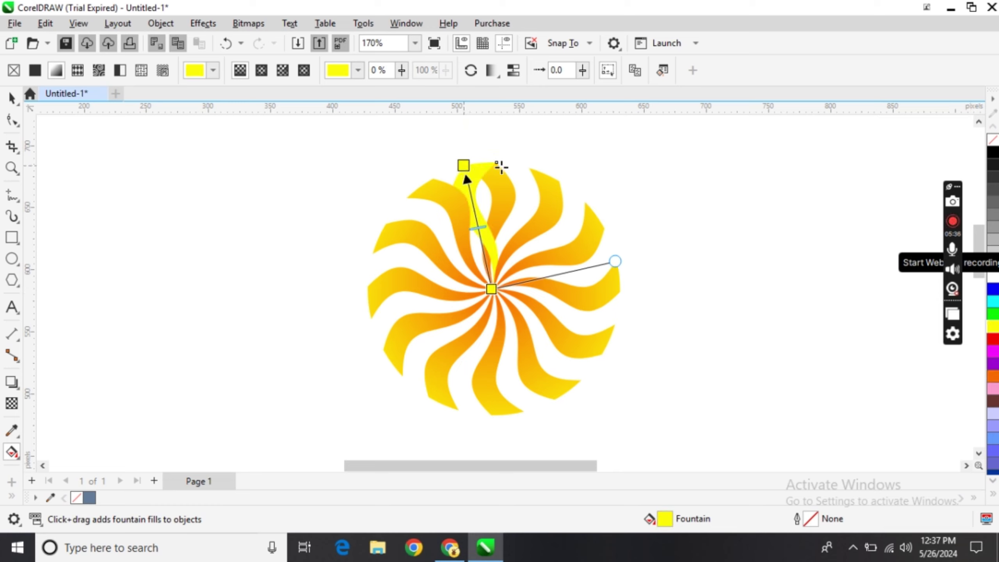
drag(993, 376, 462, 125)
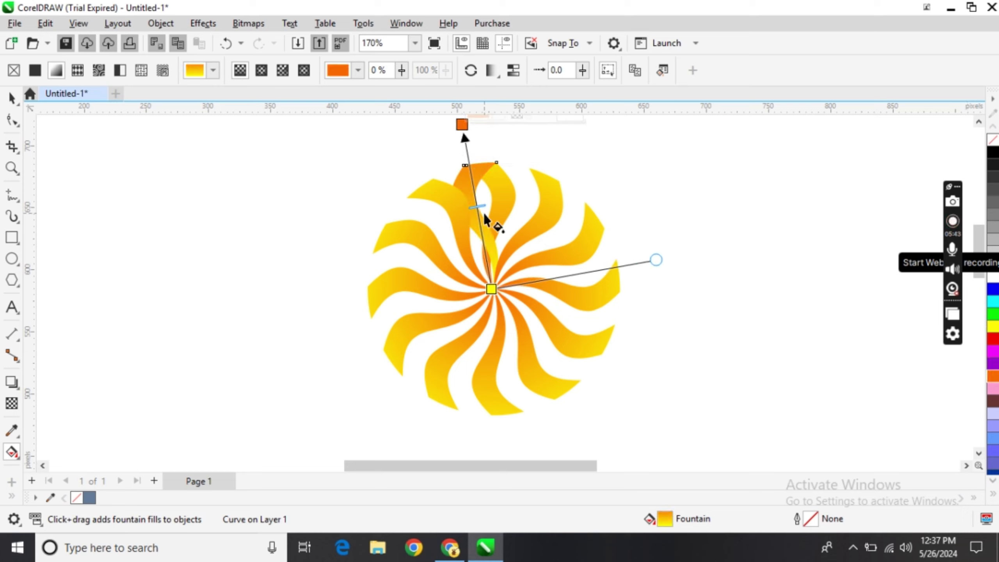
drag(491, 219, 478, 173)
click(12, 97)
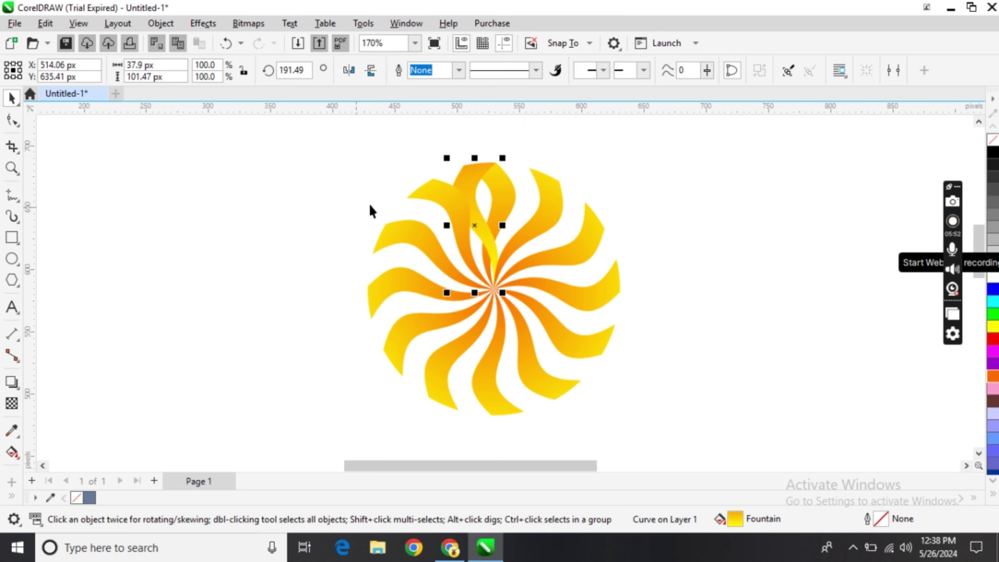
- Bring the mirrored segment to the front of the page and put its rotation centre on its lower tip
right_click(475, 182)
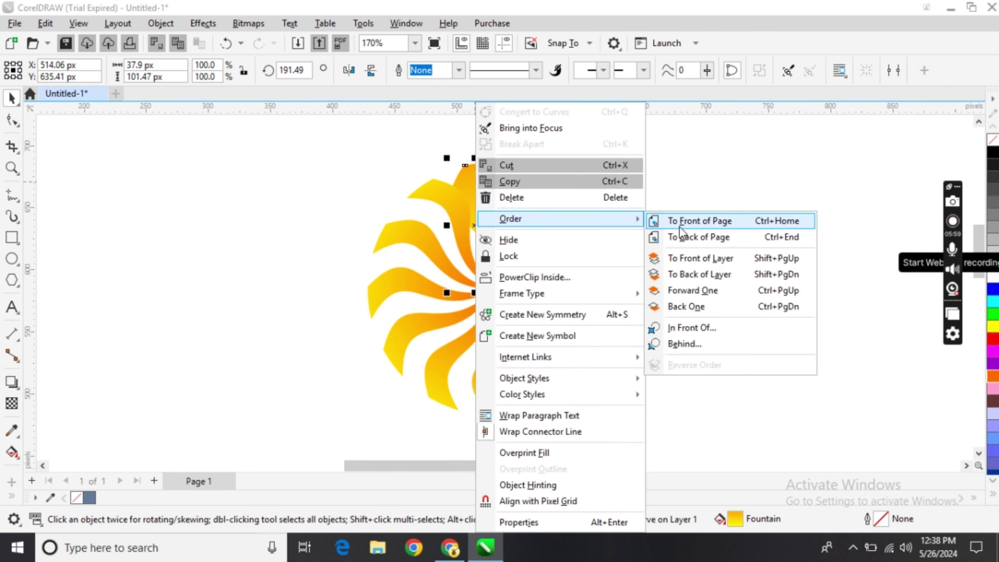
click(682, 222)
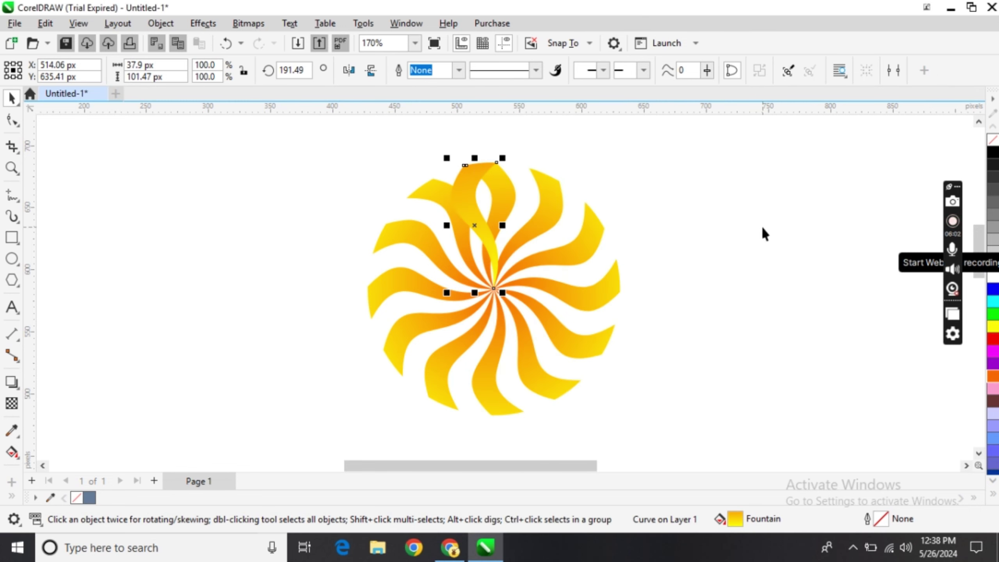
click(466, 214)
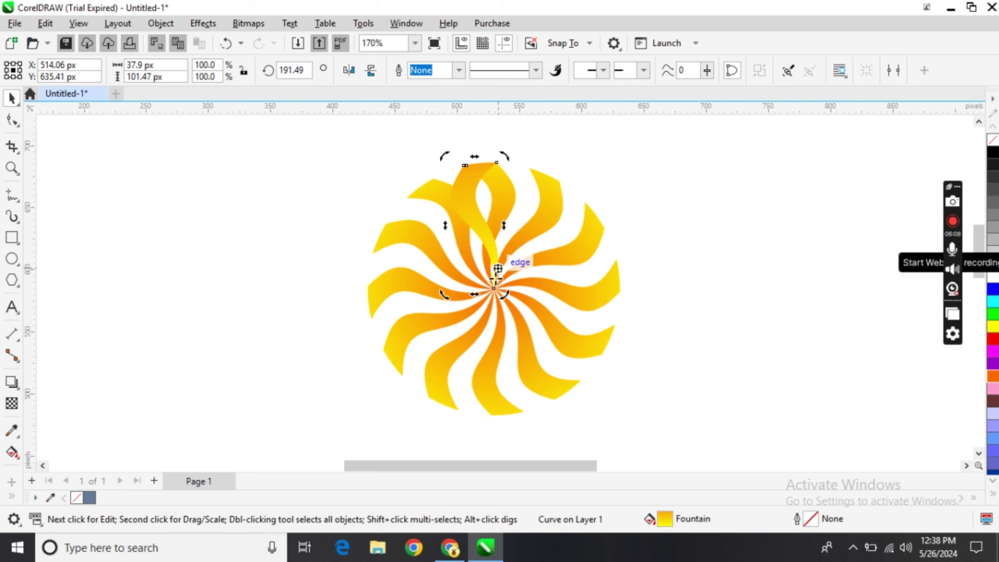
- Rotate-copy the mirrored segment about the swirl's centre in 30° steps, one copy each time, until every petal is looped
click(415, 25)
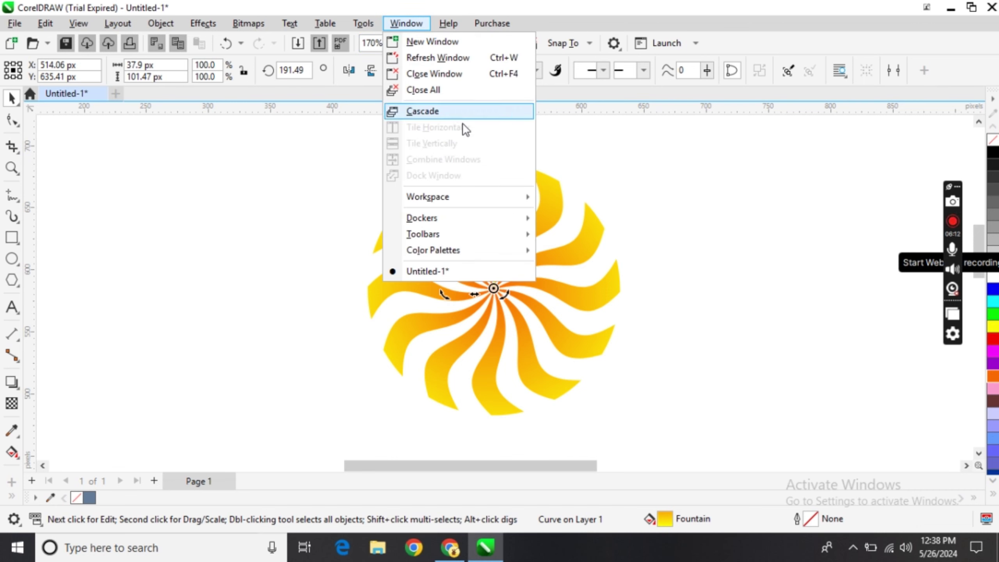
mouse_move(457, 217)
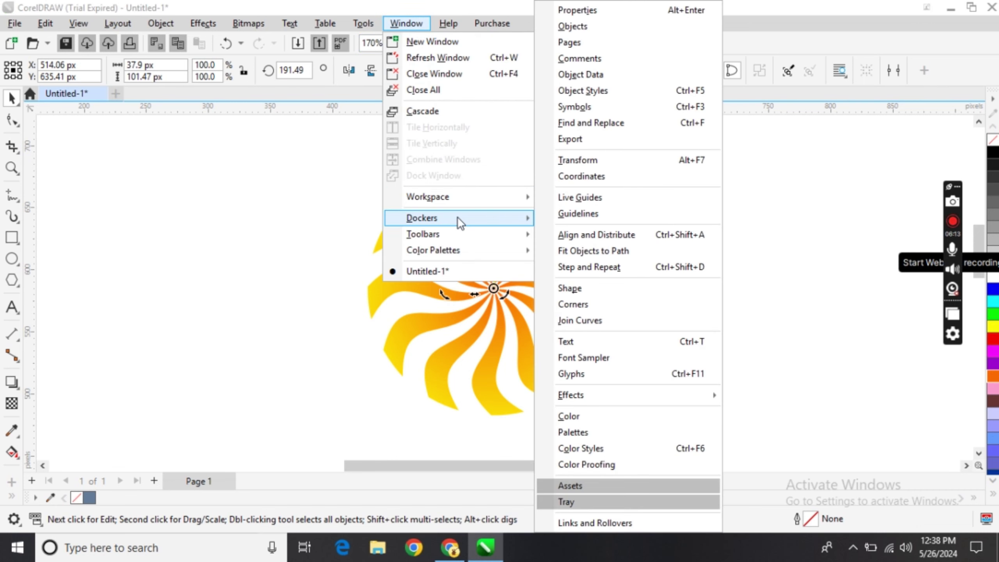
click(639, 161)
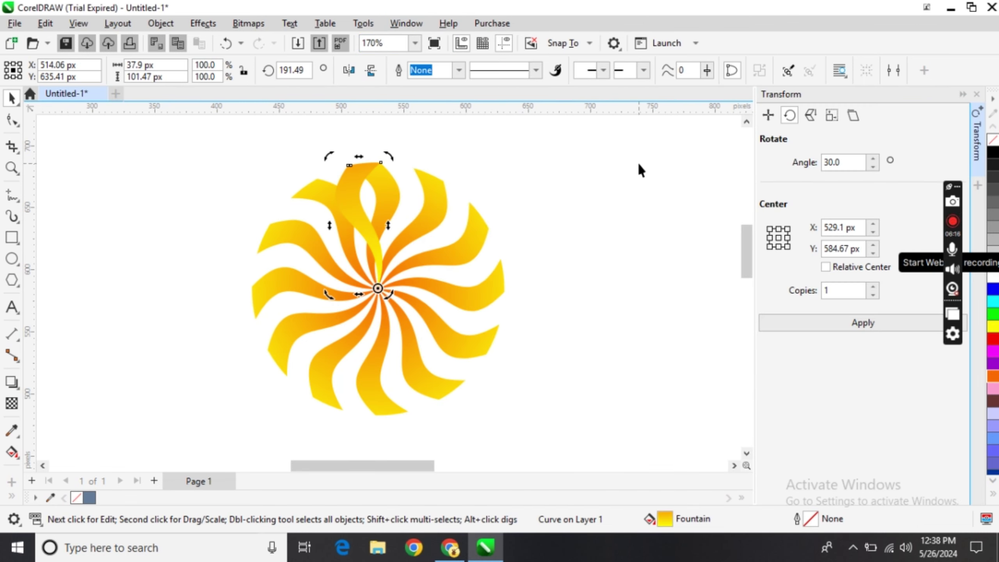
click(831, 290)
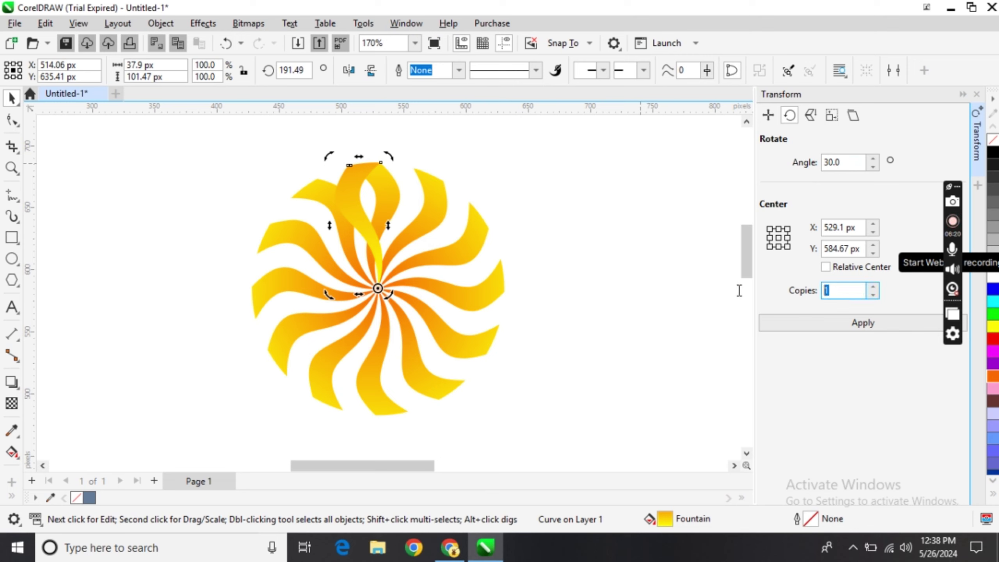
click(854, 320)
click(855, 320)
click(854, 321)
click(854, 320)
click(854, 320)
click(854, 320)
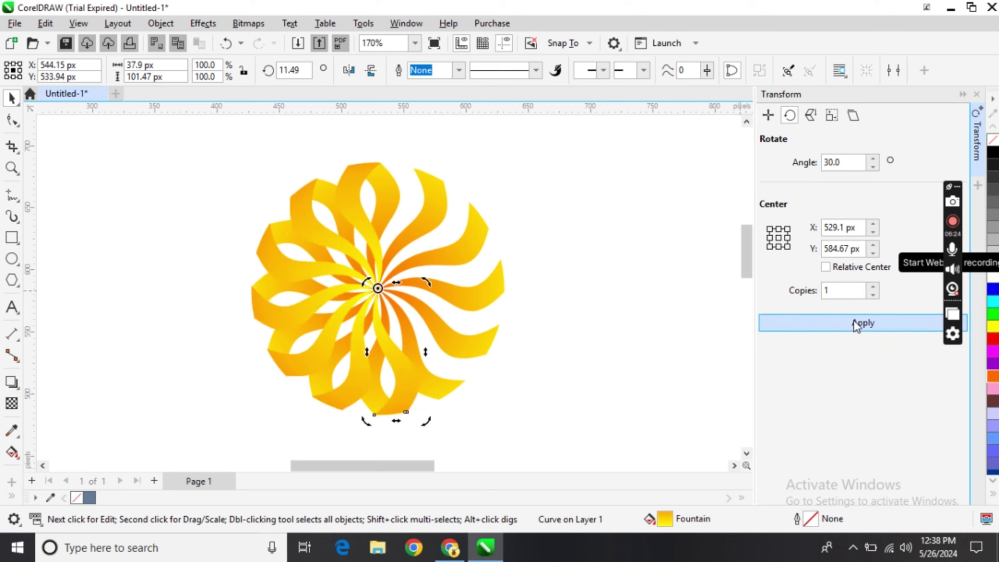
click(854, 320)
click(854, 320)
click(854, 321)
click(854, 321)
click(854, 320)
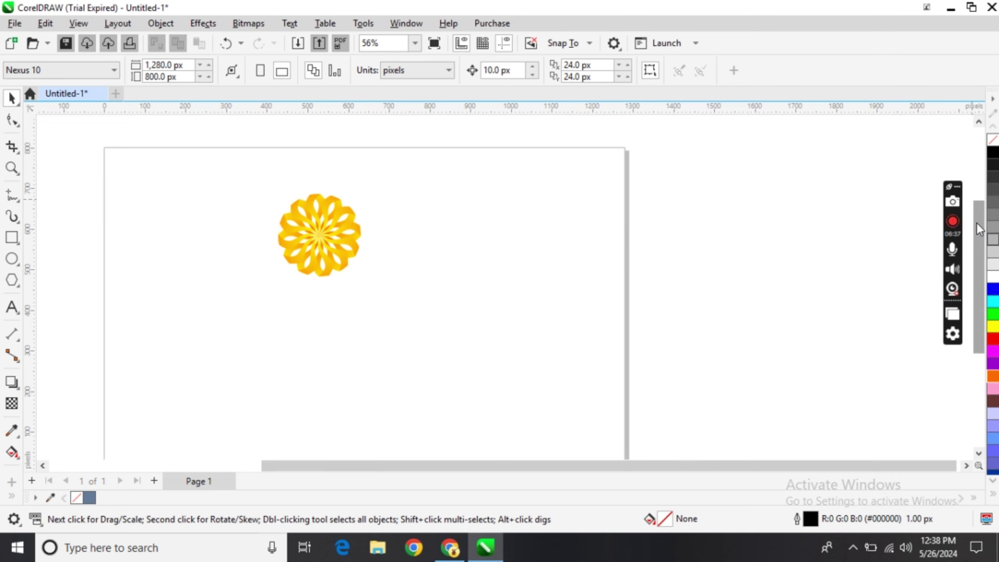
- Enlarge the whole flower to about 555 px wide near the middle of the page and group its segments
mouse_move(976, 223)
mouse_down()
mouse_move(977, 248)
mouse_move(977, 234)
mouse_up()
drag(519, 464, 412, 463)
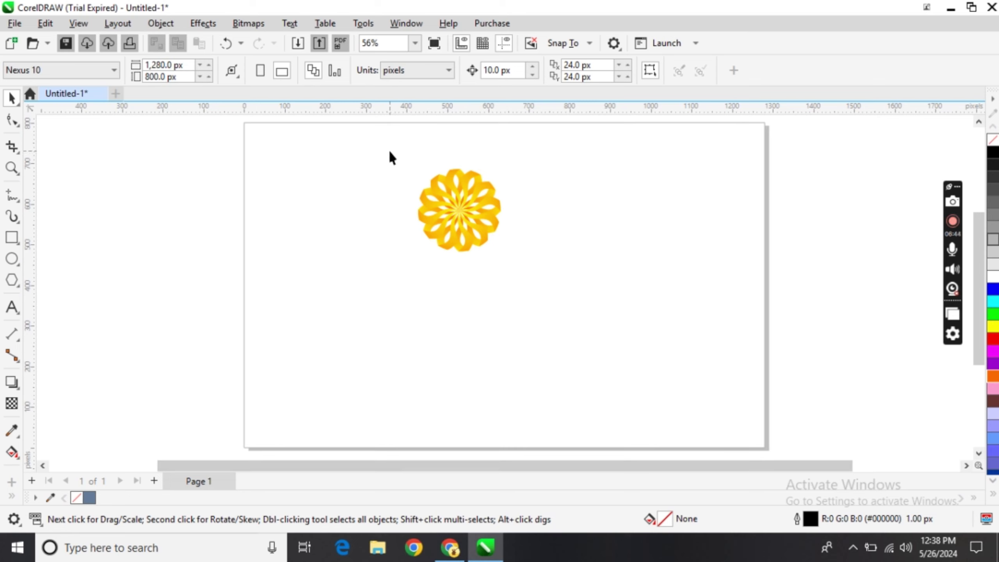
drag(390, 151, 660, 400)
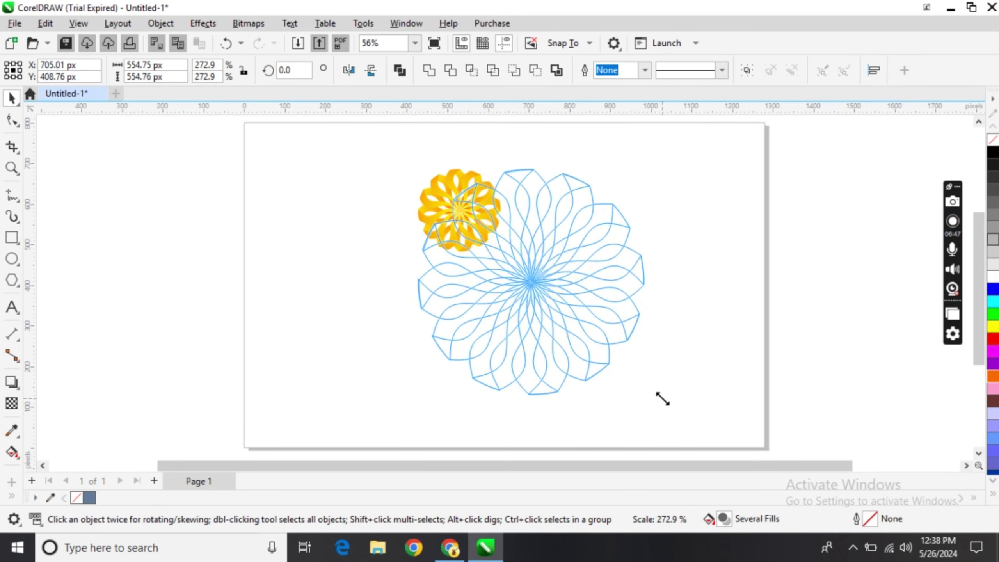
drag(533, 280, 500, 276)
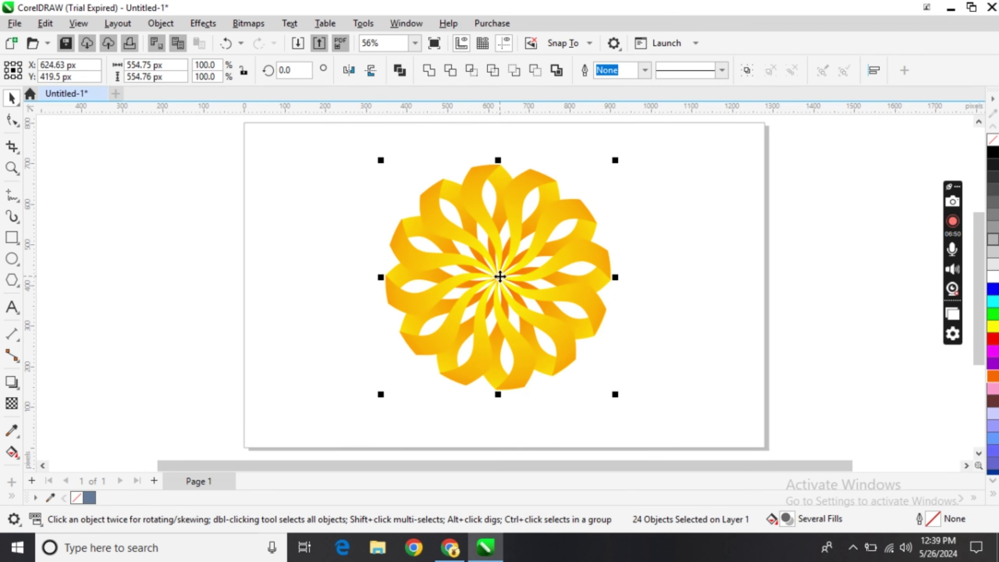
key(ctrl+g)
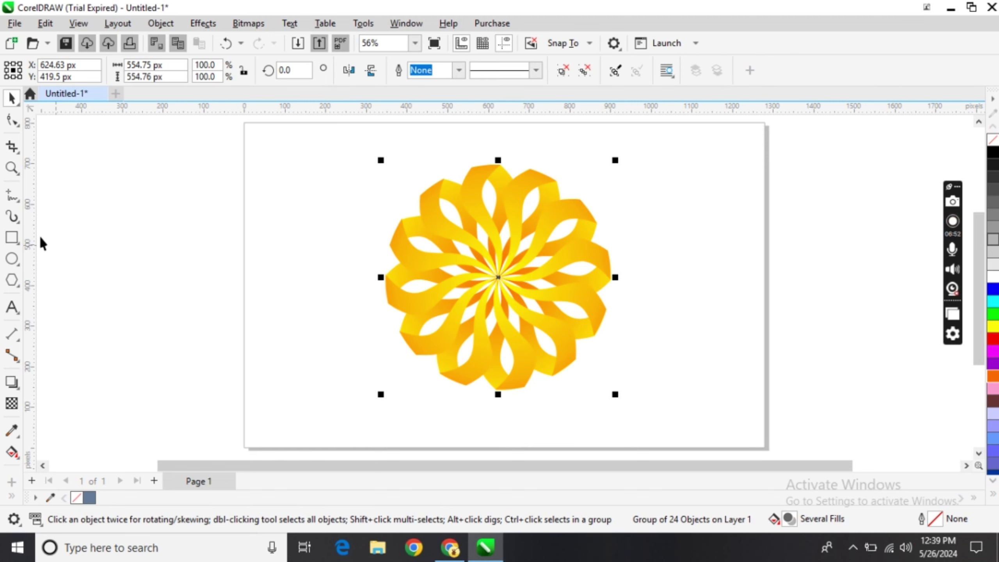
- Add a page-sized rectangle behind the flower and fill it with dark grey (#4D4D4D)
double_click(12, 238)
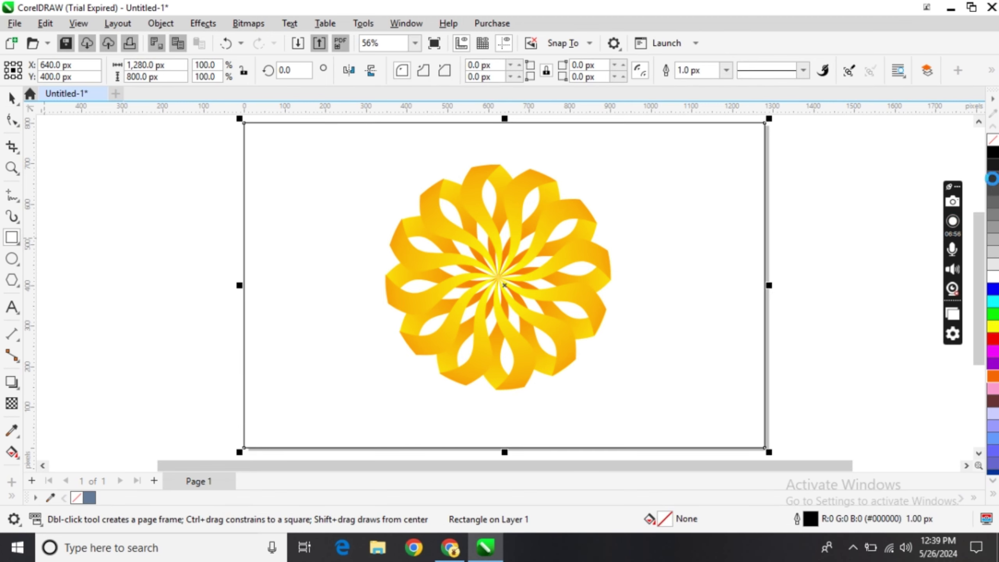
click(993, 179)
click(993, 191)
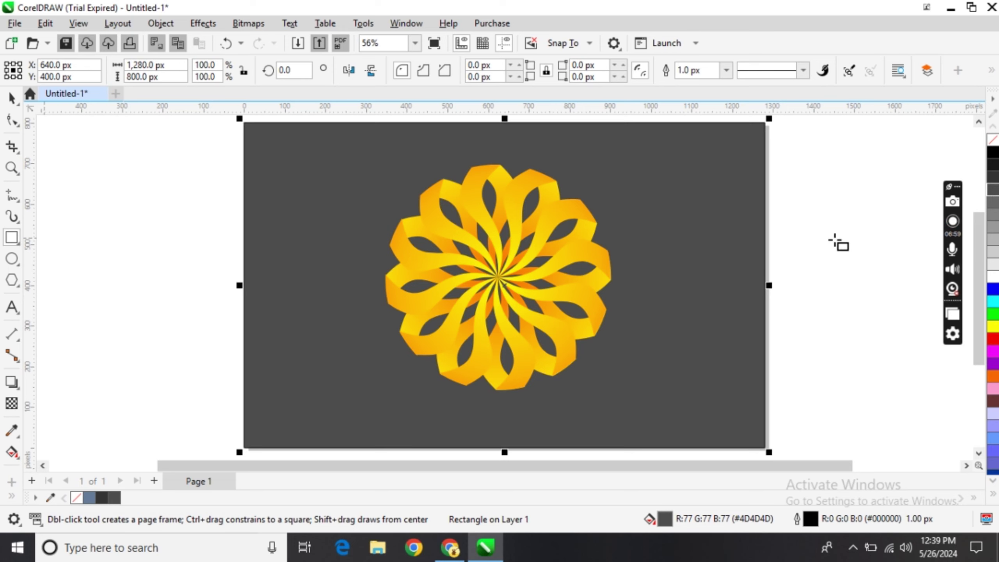
click(12, 99)
click(131, 209)
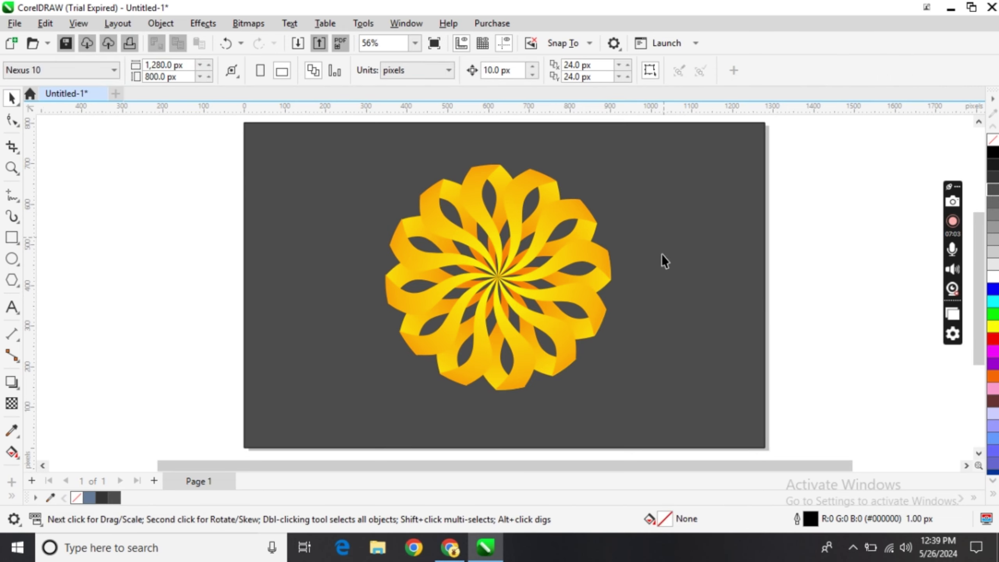